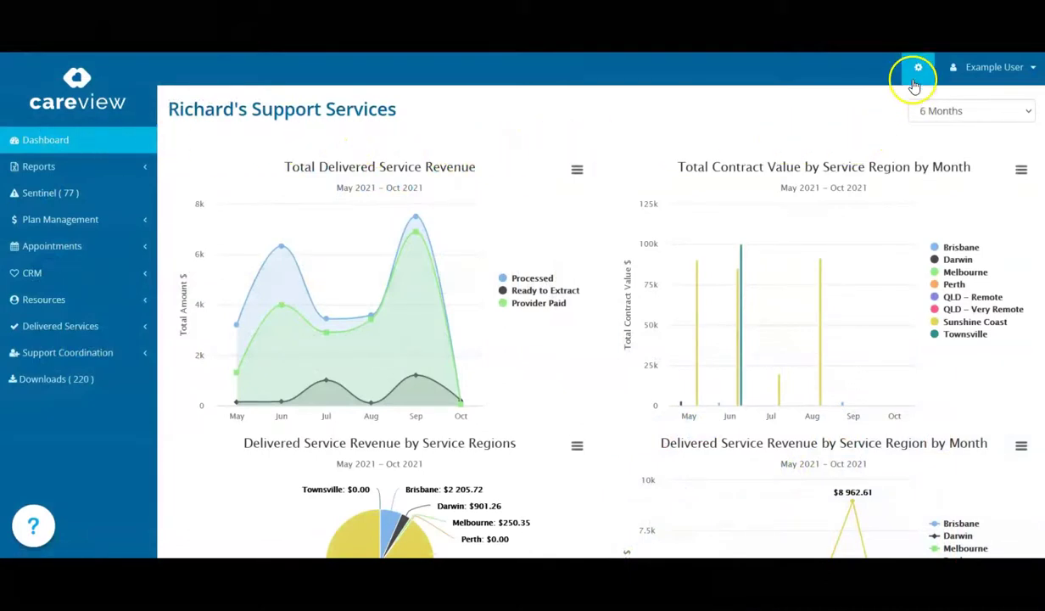
Step: Open the Plan Management Client Statement settings under Auto Generated Outputs
click(917, 67)
scroll(584, 283, down, 15)
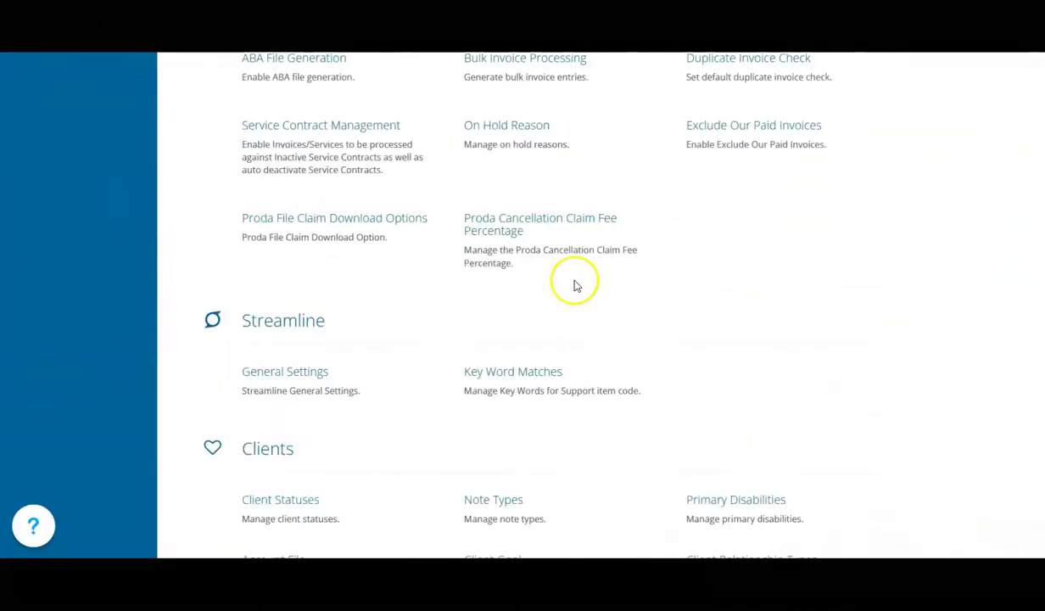
scroll(575, 281, down, 3)
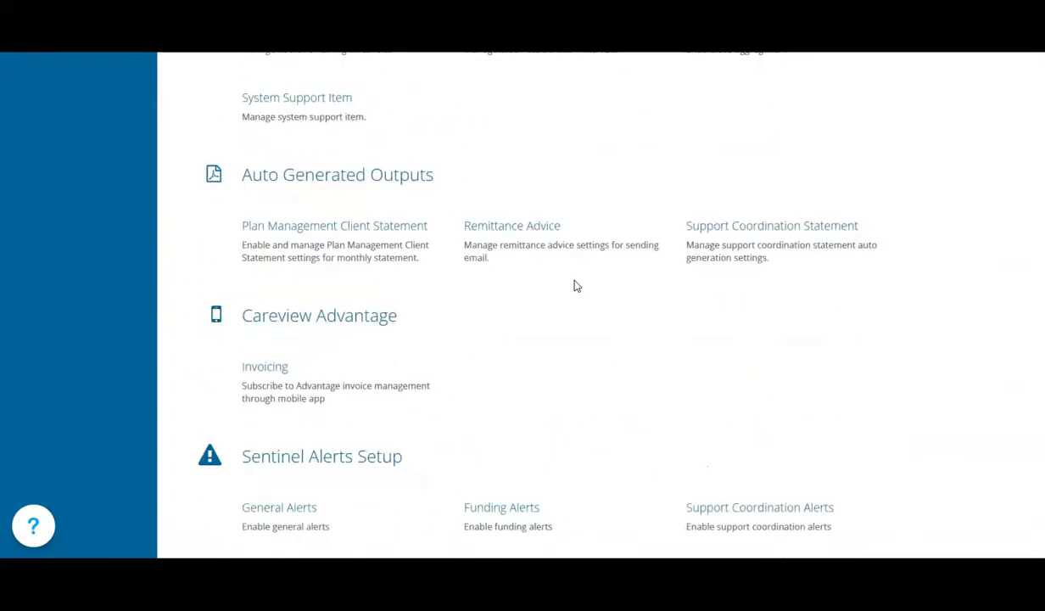
click(315, 228)
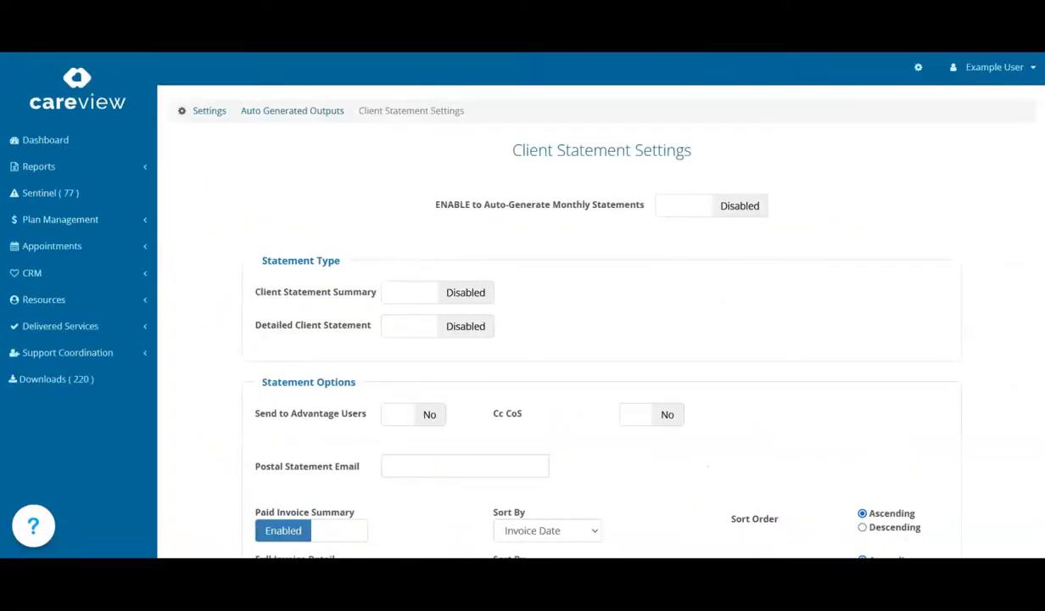
Step: Enable auto-generation of monthly statements and enable Client Statement Summary as the statement type
click(675, 216)
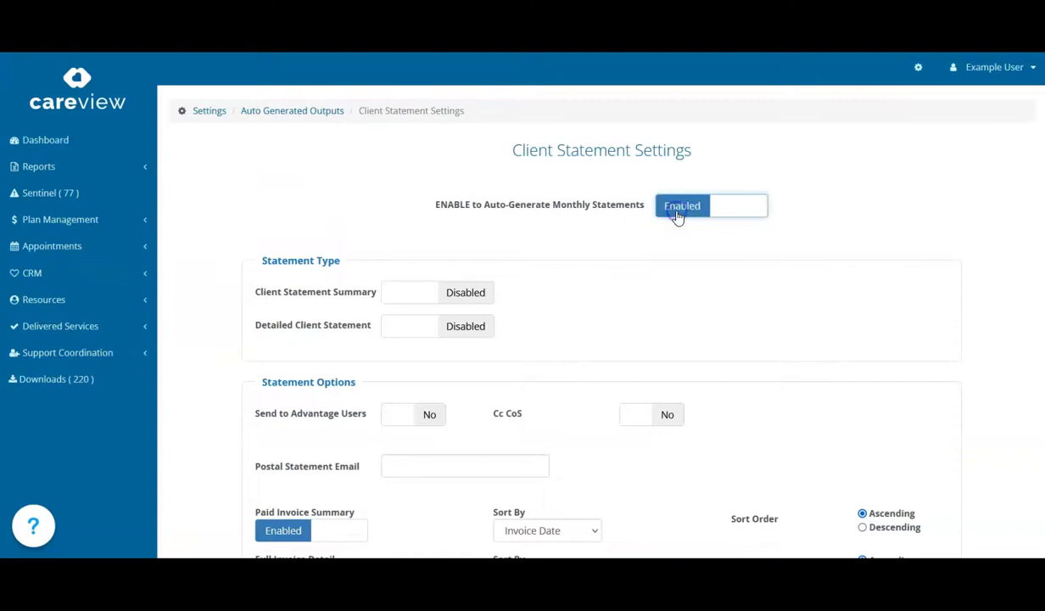
click(684, 227)
click(684, 238)
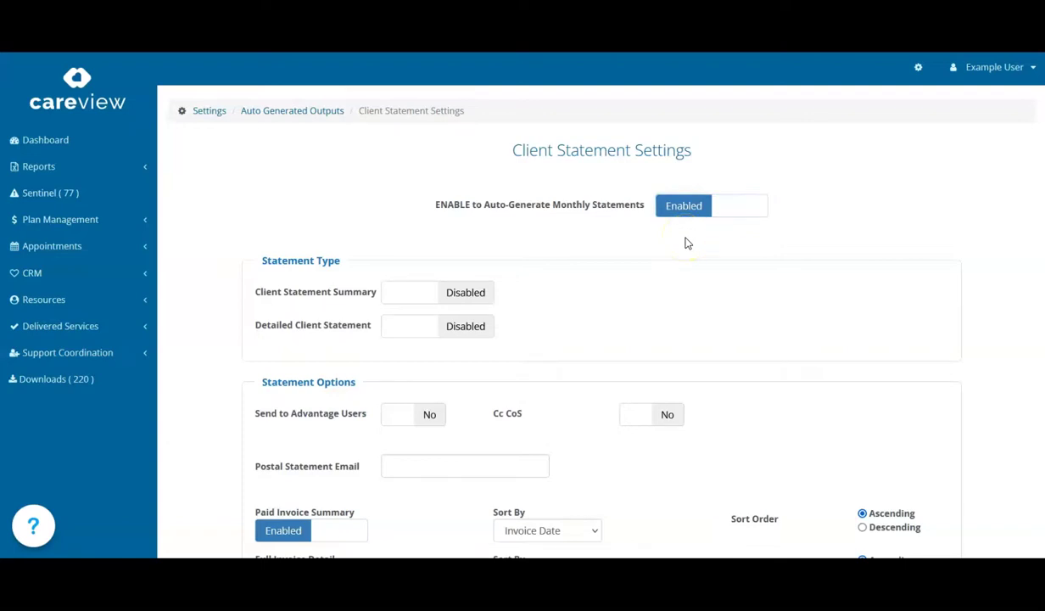
click(547, 263)
click(420, 291)
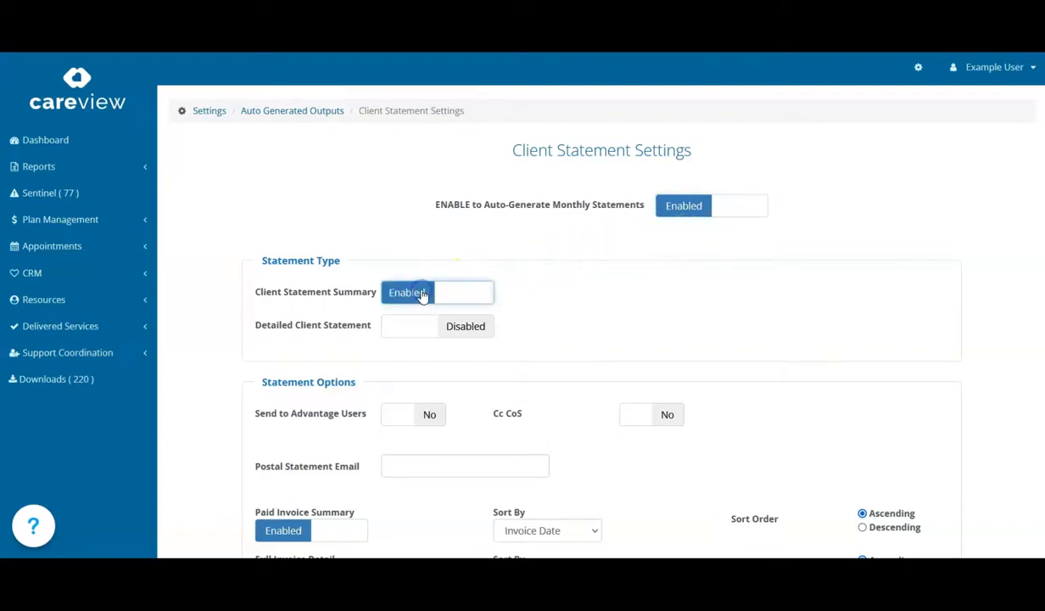
click(497, 288)
click(524, 295)
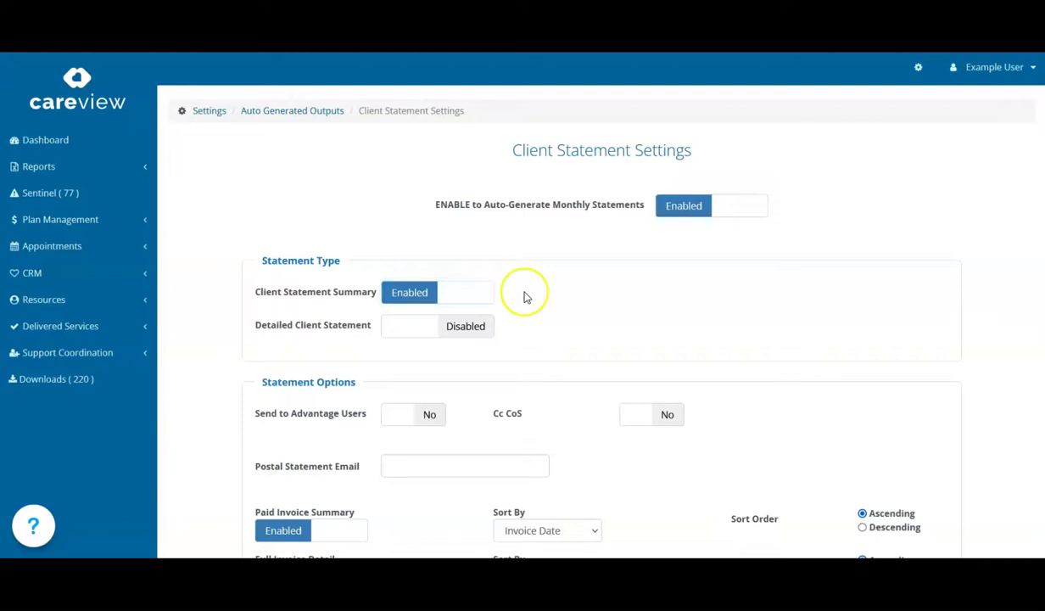
Step: Set both Send to Advantage Users and Cc CoS to Yes in the statement options
click(406, 415)
click(450, 419)
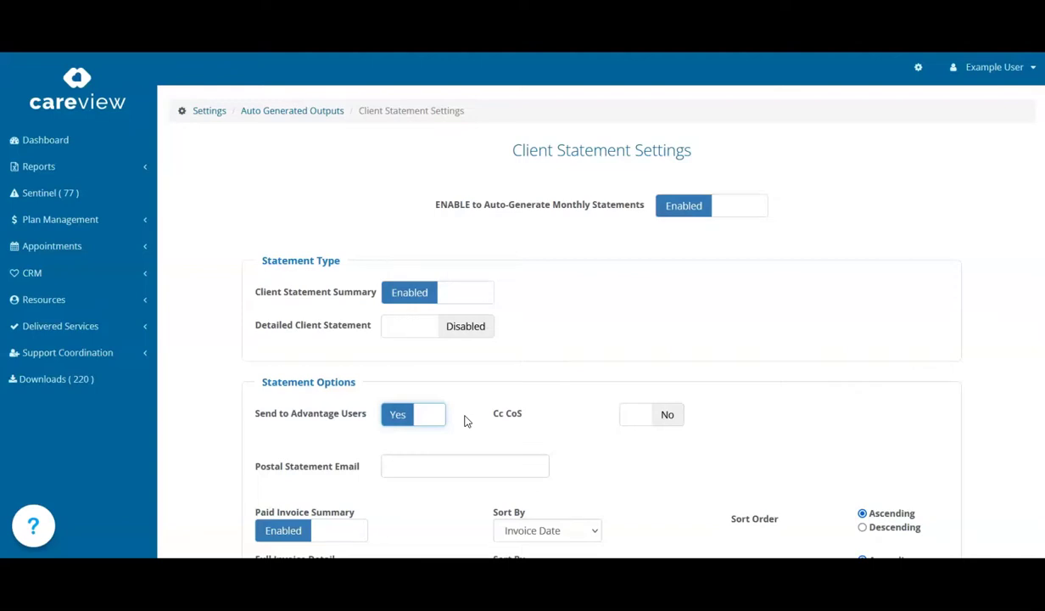
click(470, 418)
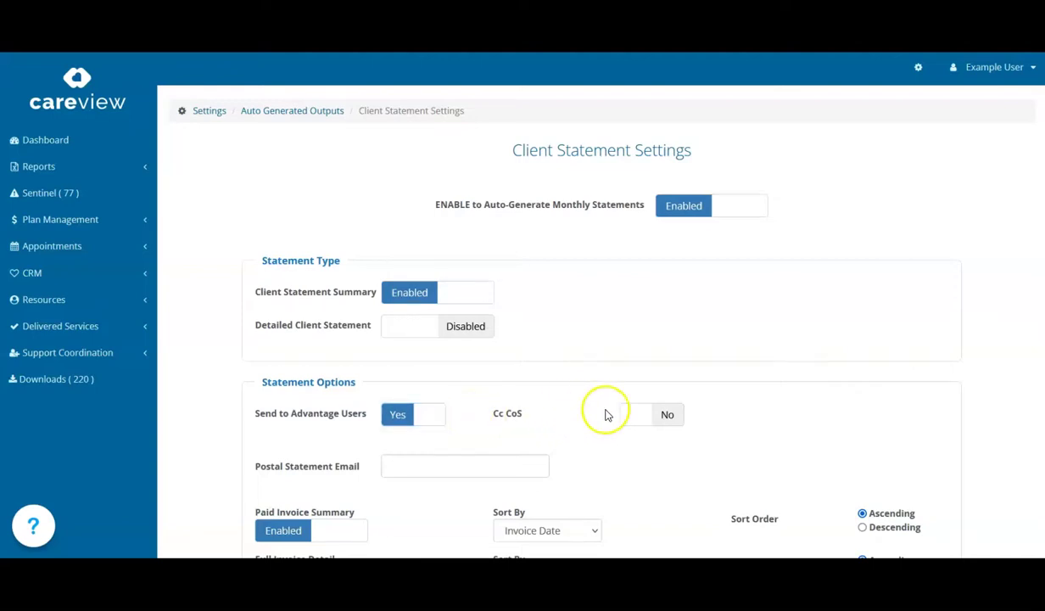
click(636, 419)
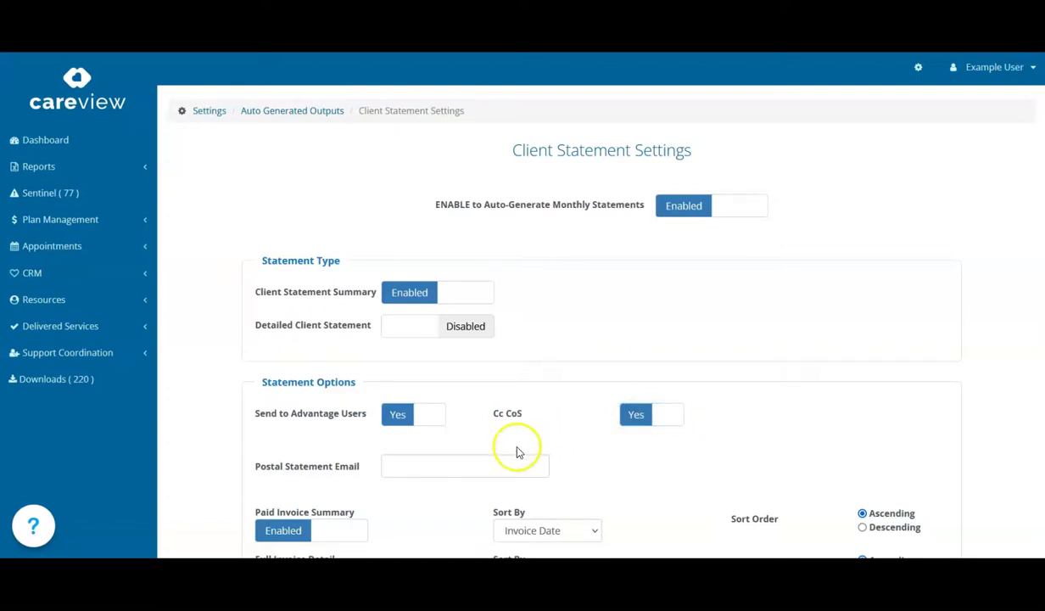
Step: Enter the company's e-mail address for postal statements as the Postal Statement Email
click(415, 468)
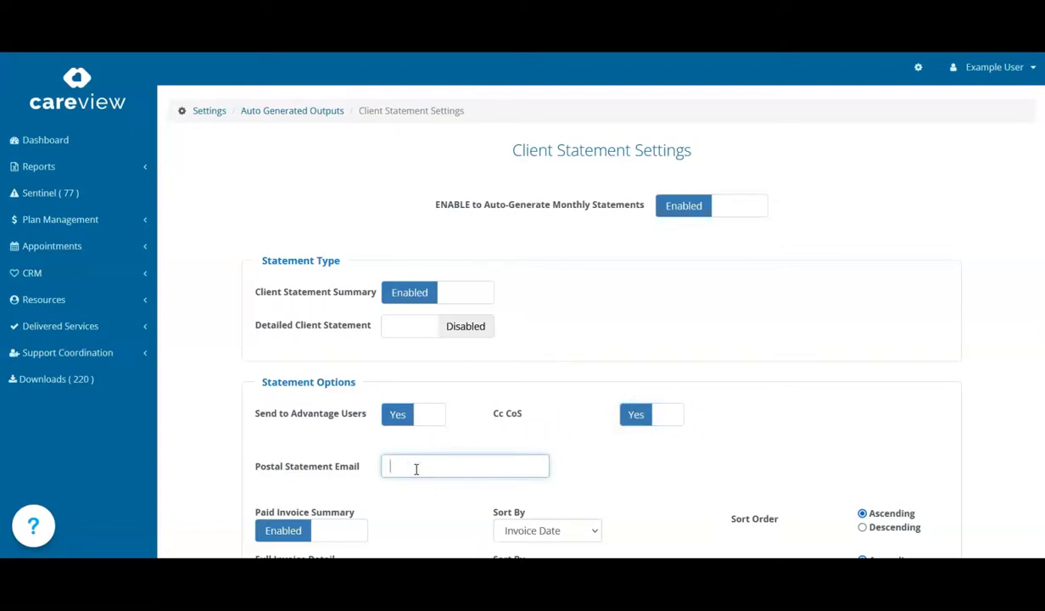
key(ctrl+v)
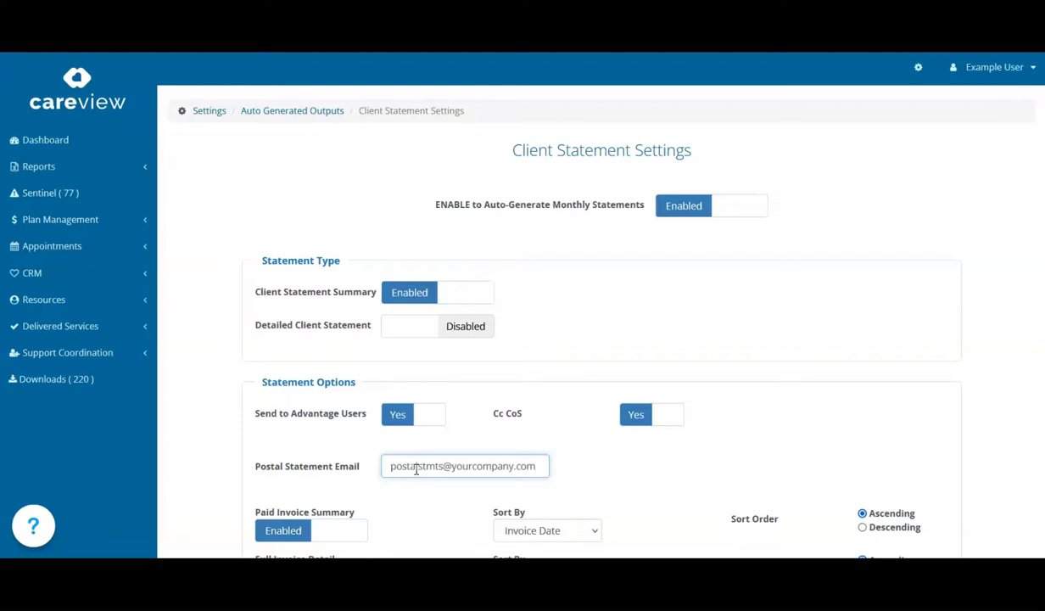
click(590, 471)
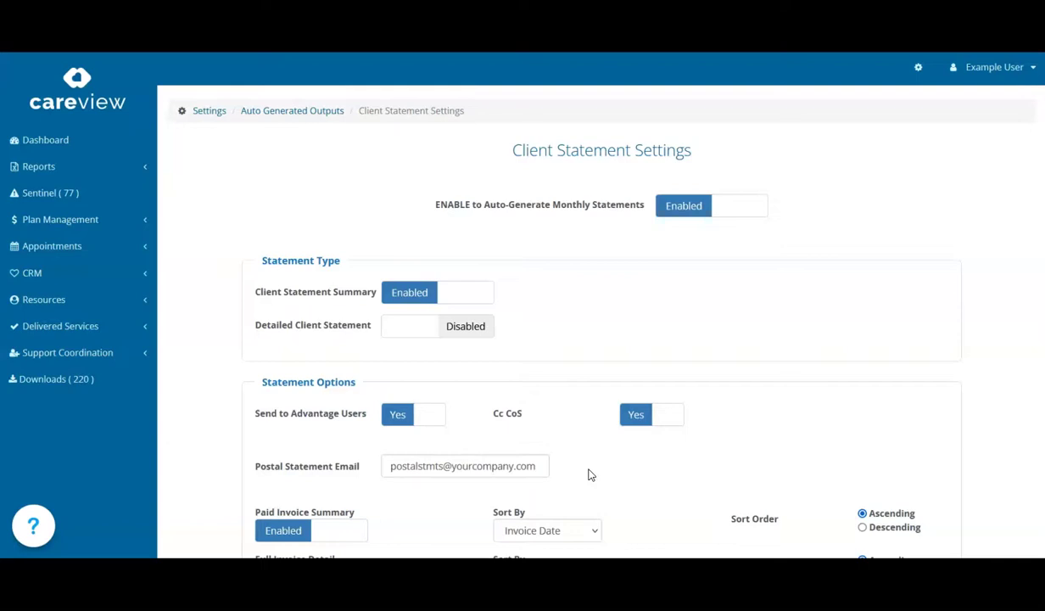
click(584, 470)
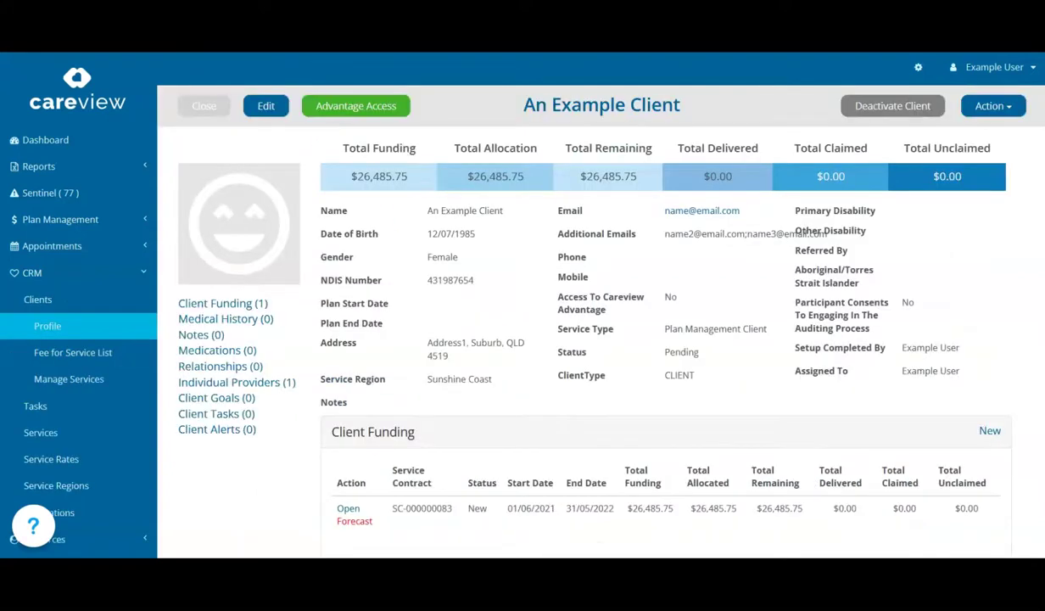
Step: Edit the example client's profile to turn on Send Postal Statement and Monthly Statement Opt Out, saving the changes
click(264, 105)
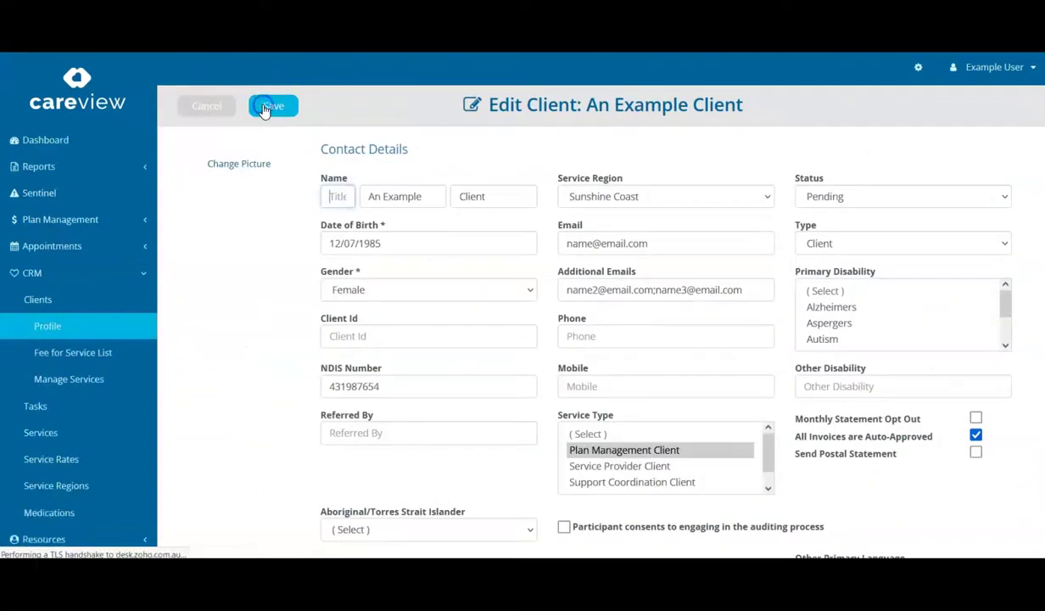
click(976, 454)
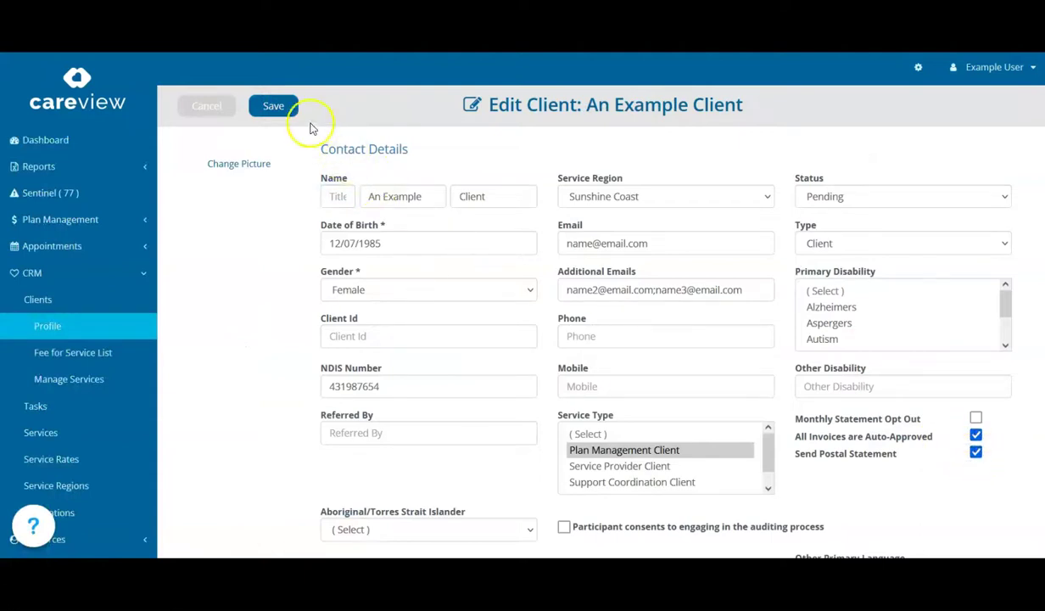
click(273, 111)
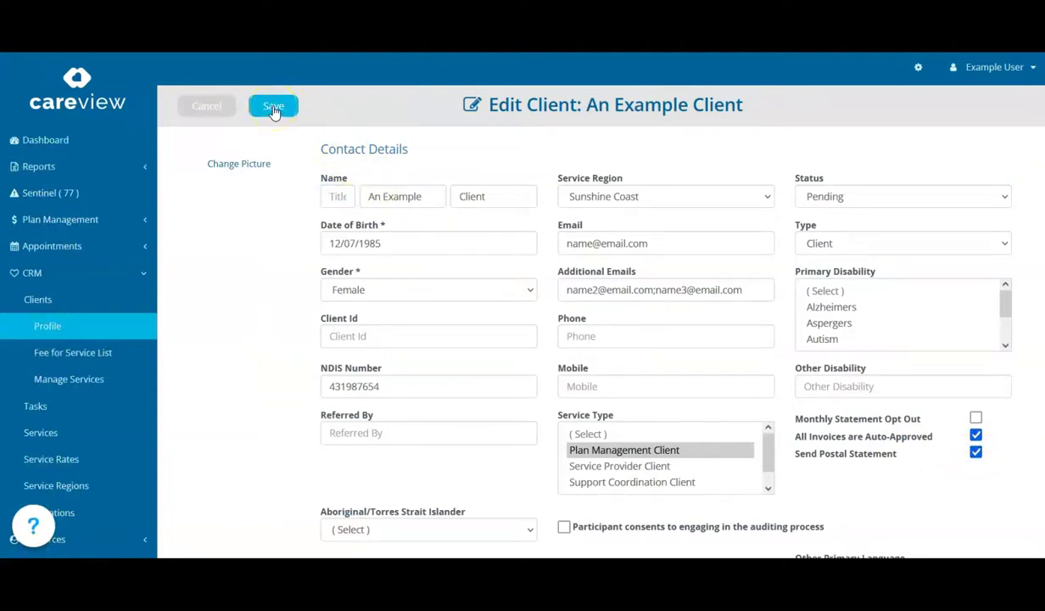
click(976, 419)
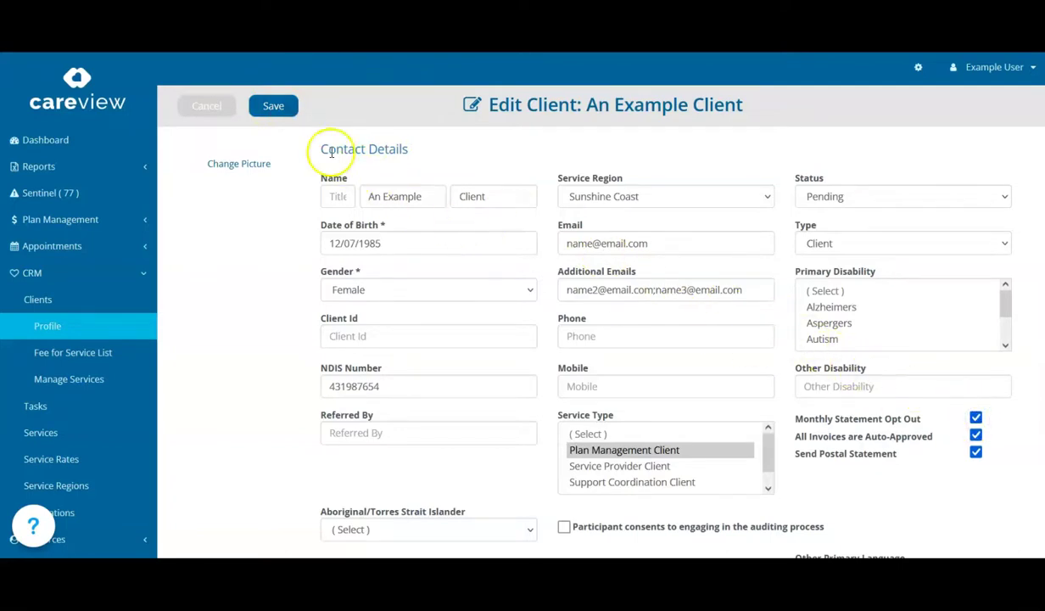
click(273, 110)
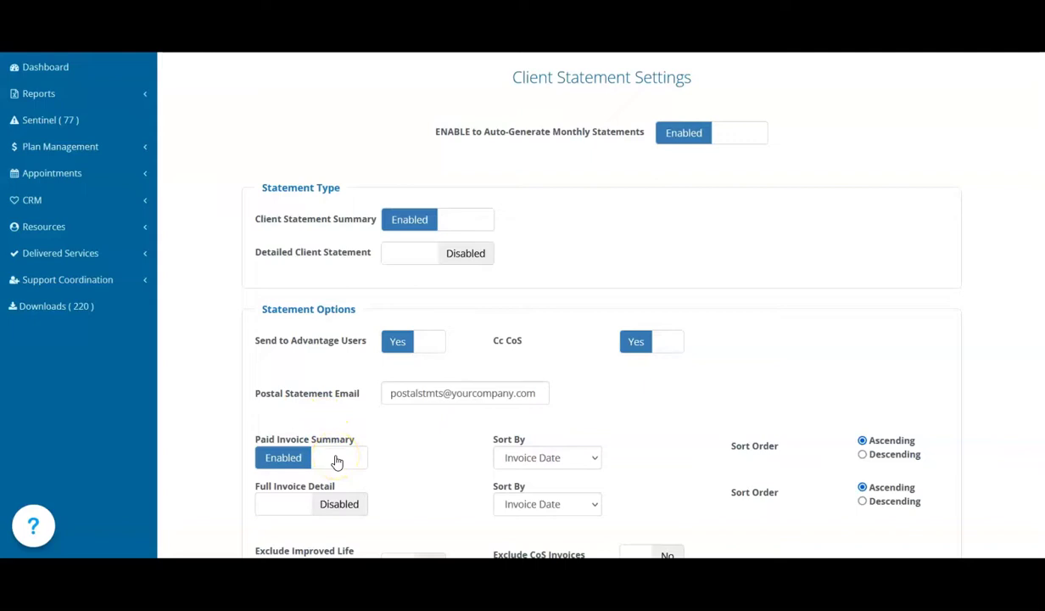
Step: Try Full Invoice Detail in place of Paid Invoice Summary, and switch back to Paid Invoice Summary
click(336, 460)
click(337, 460)
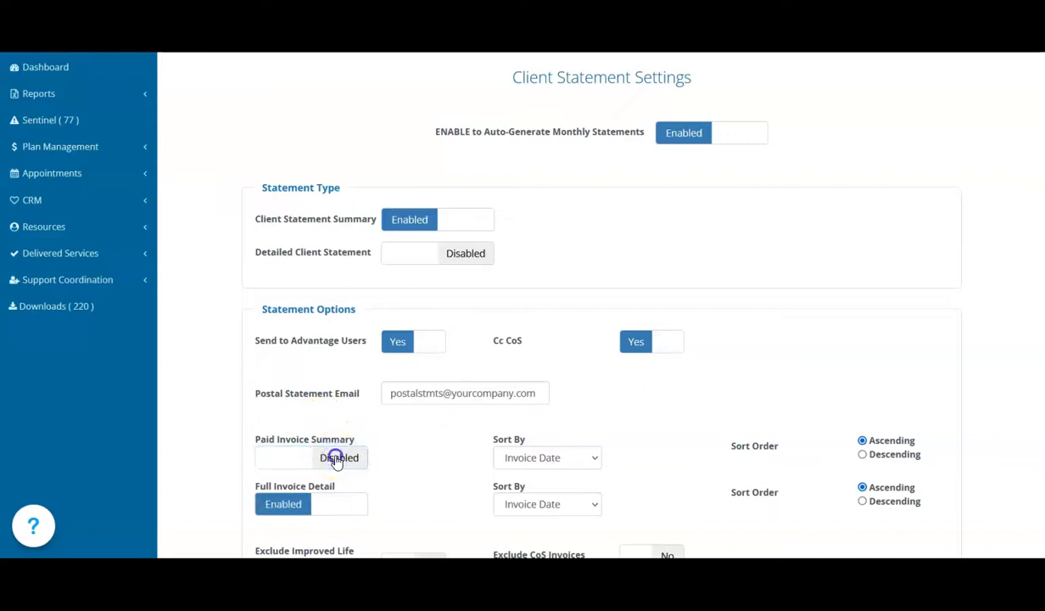
click(297, 509)
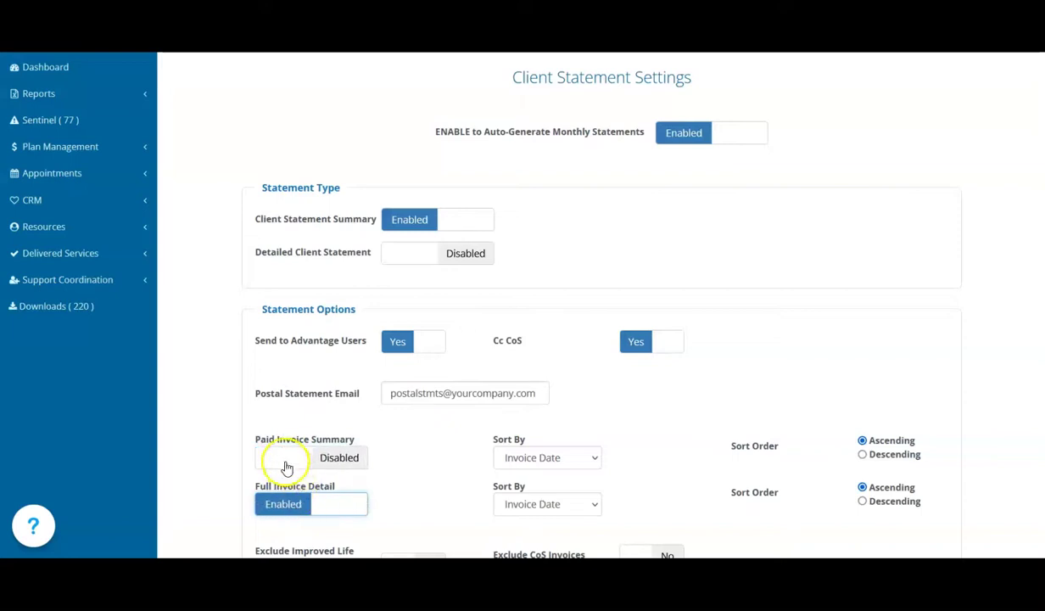
click(287, 467)
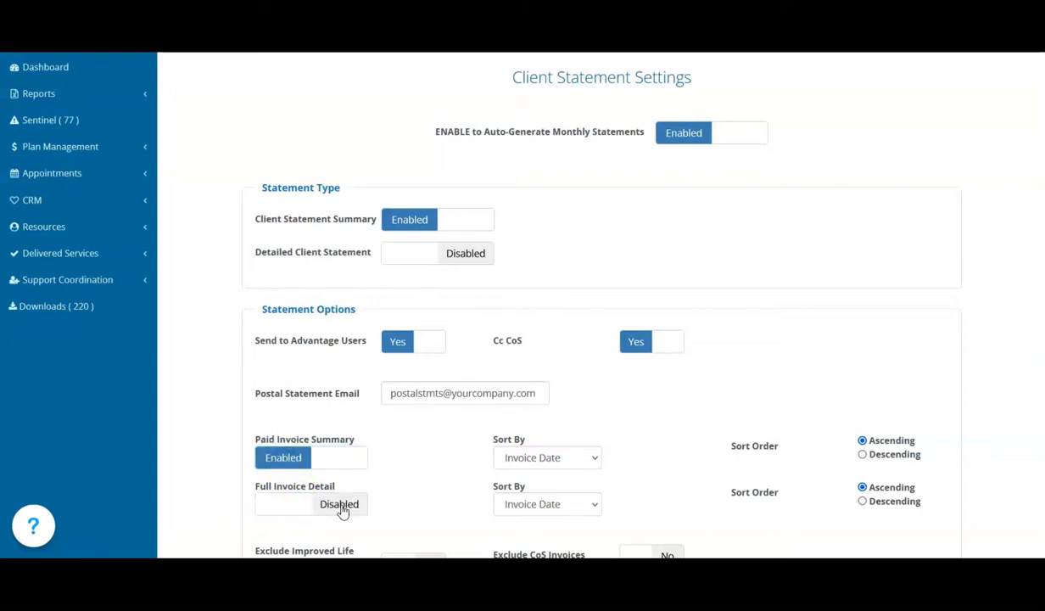
Step: Review the Sort By choices for Paid Invoice Summary and Full Invoice Detail, keeping both on Invoice Date
click(593, 459)
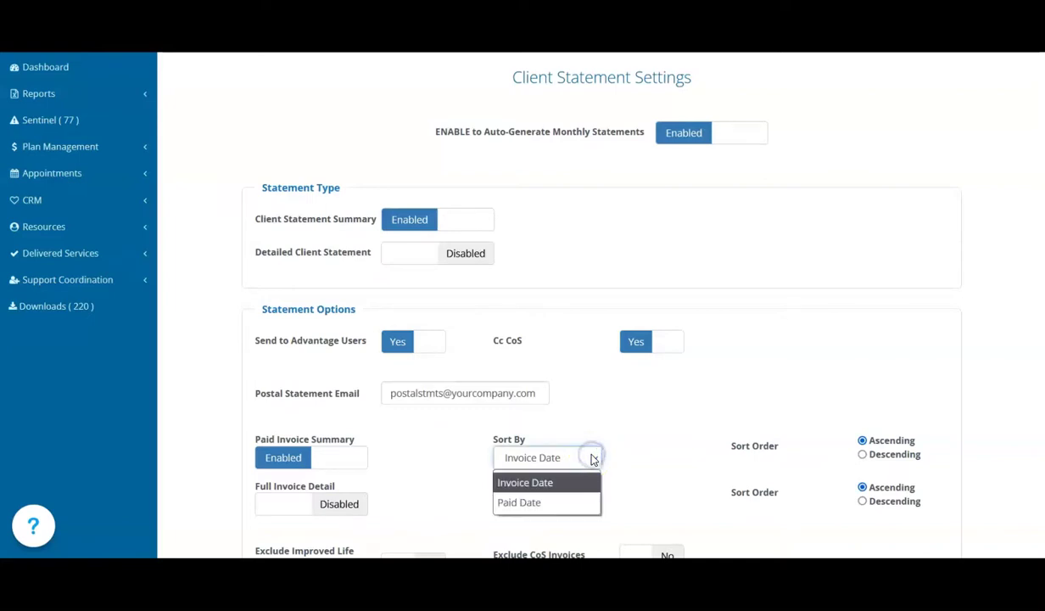
click(577, 482)
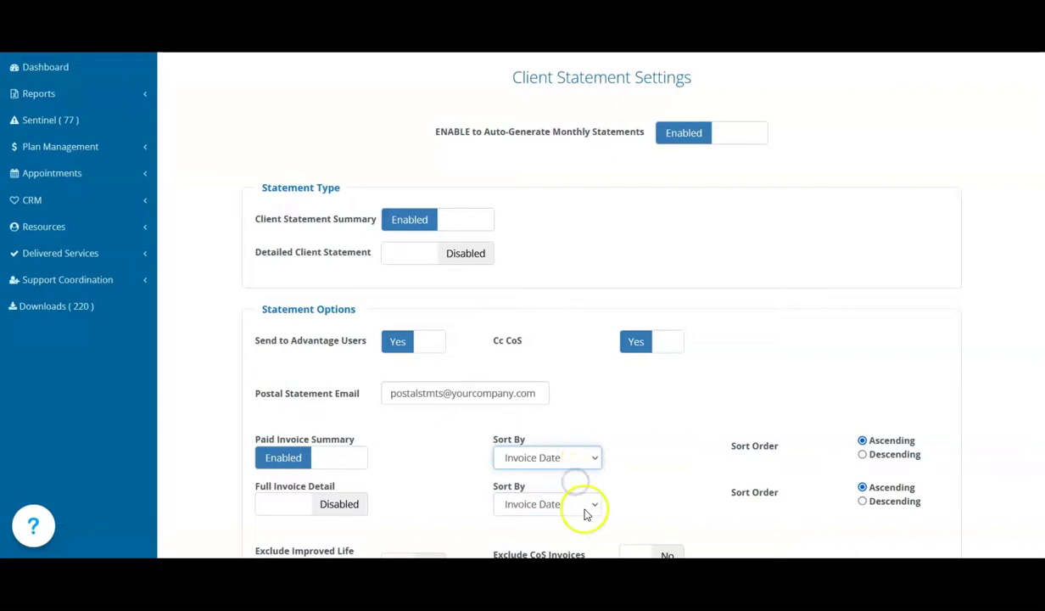
click(585, 508)
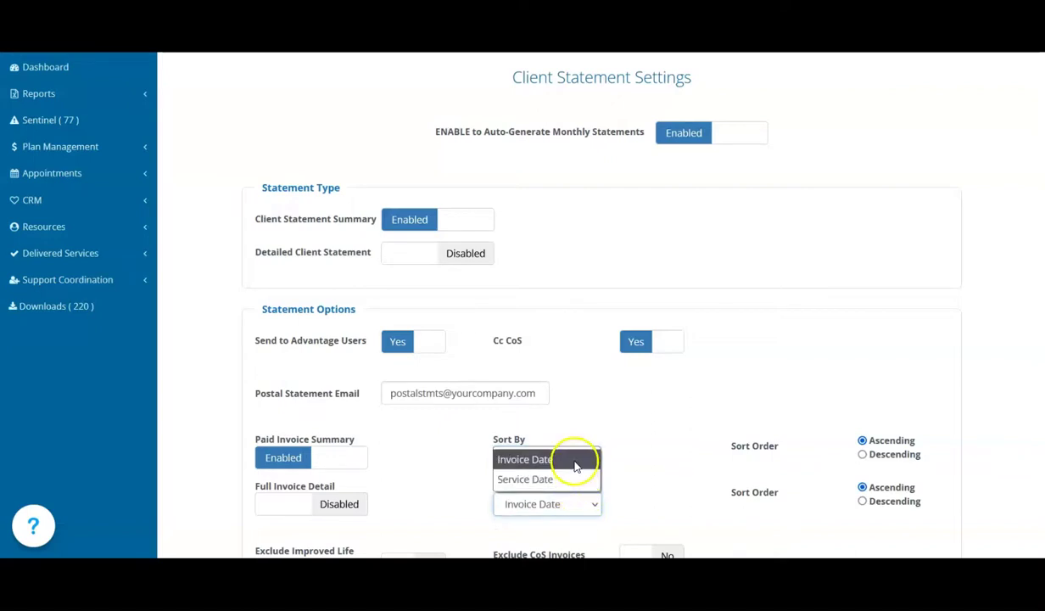
click(628, 485)
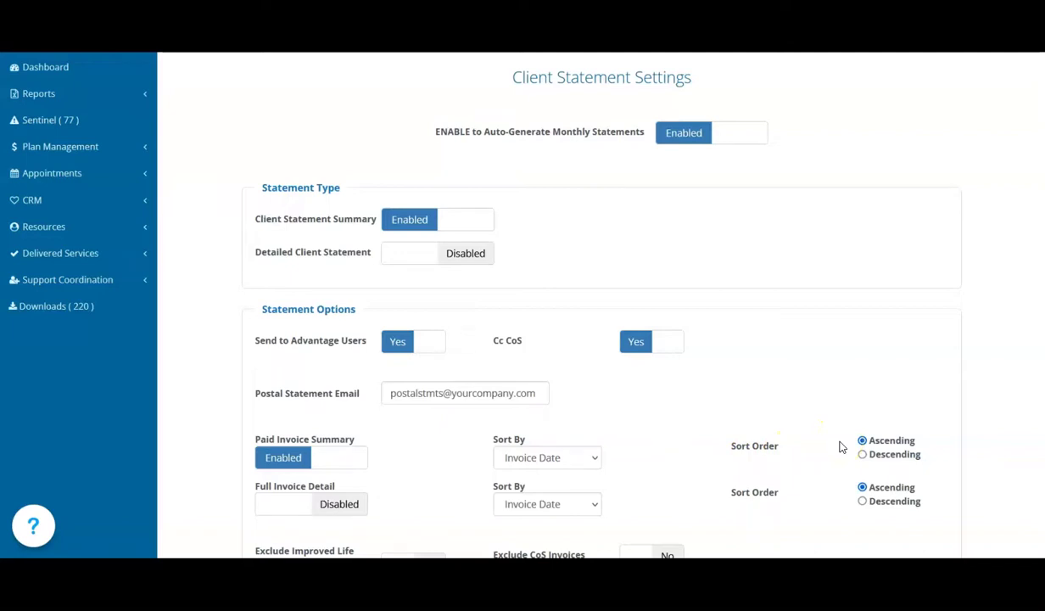
Step: Set Exclude Improved Life Choices and Exclude CoS Invoices to Yes
scroll(812, 453, down, 3)
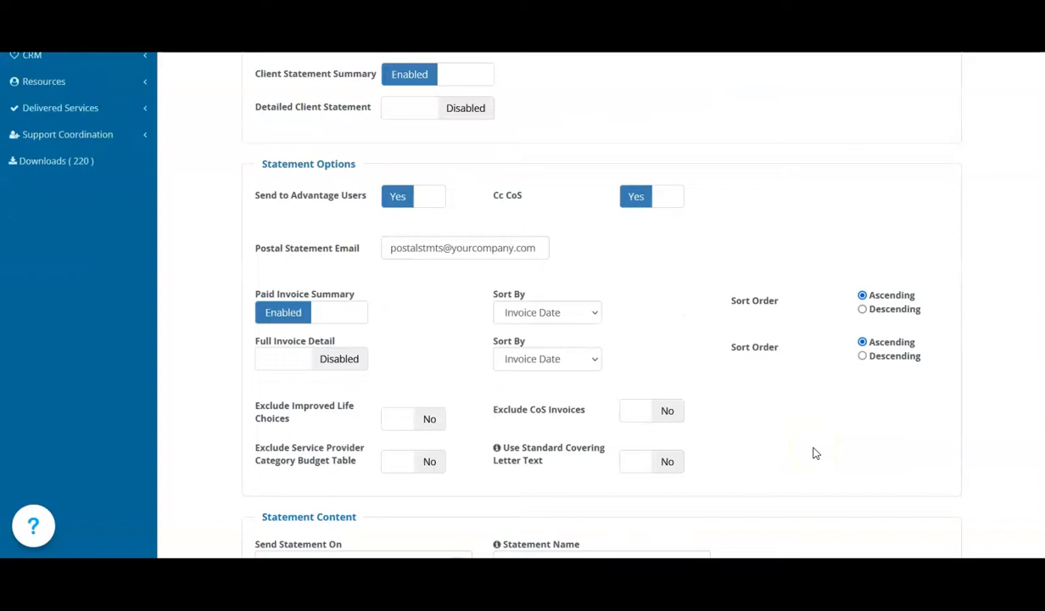
click(403, 427)
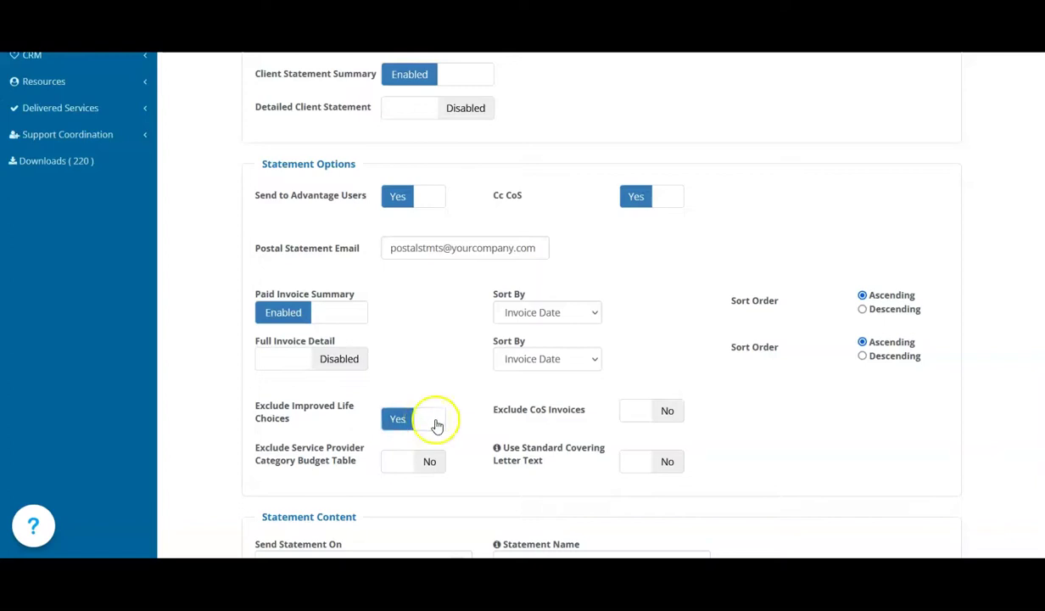
click(645, 416)
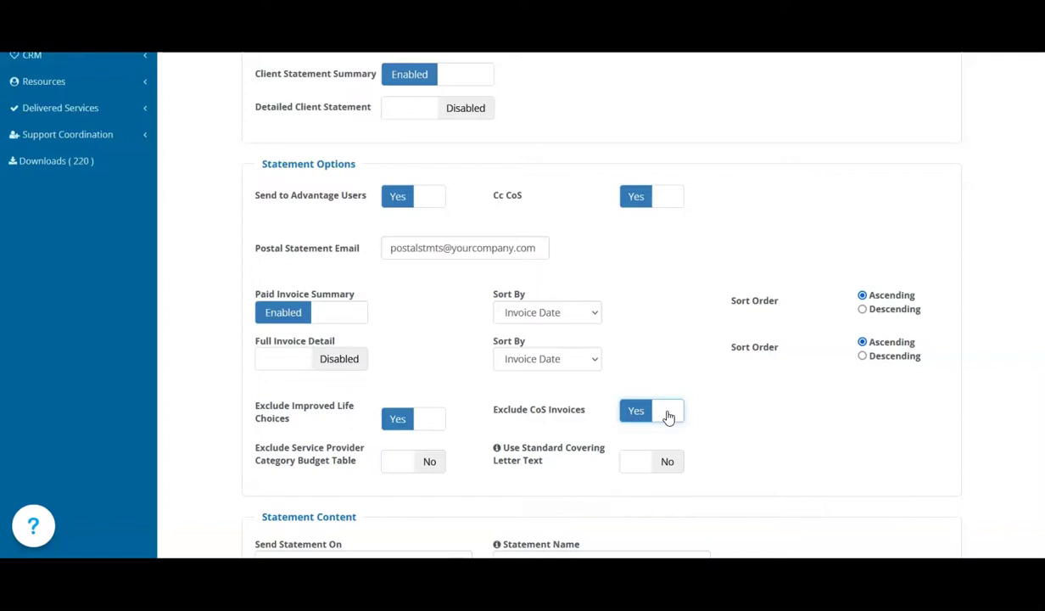
click(703, 412)
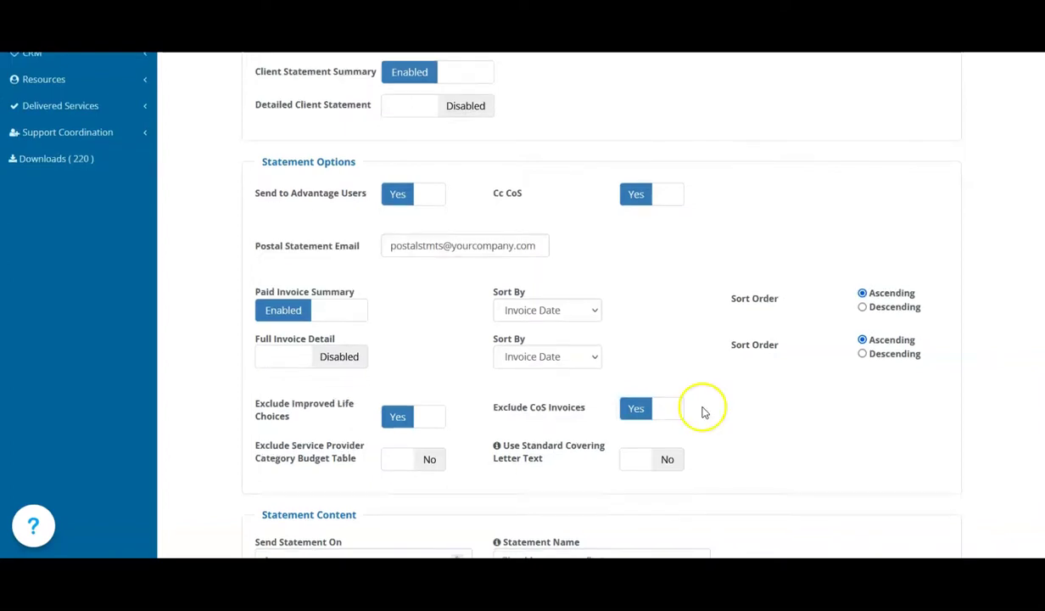
Step: Try Use Standard Covering Letter Text set to Yes, and set it back to No
click(469, 465)
click(632, 467)
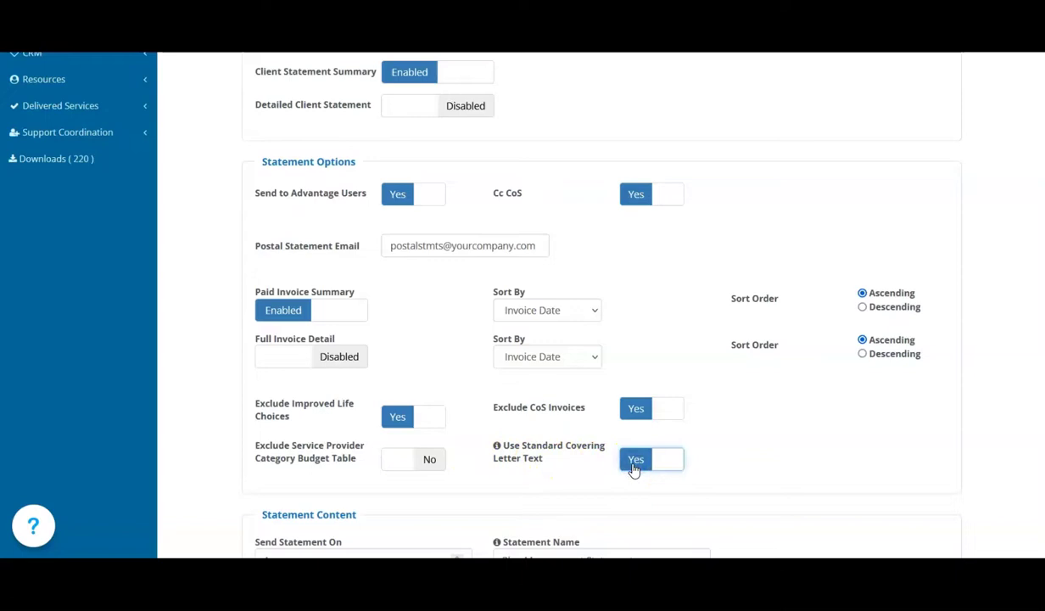
click(666, 466)
Step: Insert the prepared covering letter as Custom Content, with the FIRSTNAME, STARTDATE, ENDDATE, CONTACTNAME and ORGNAME placeholders
scroll(668, 467, down, 5)
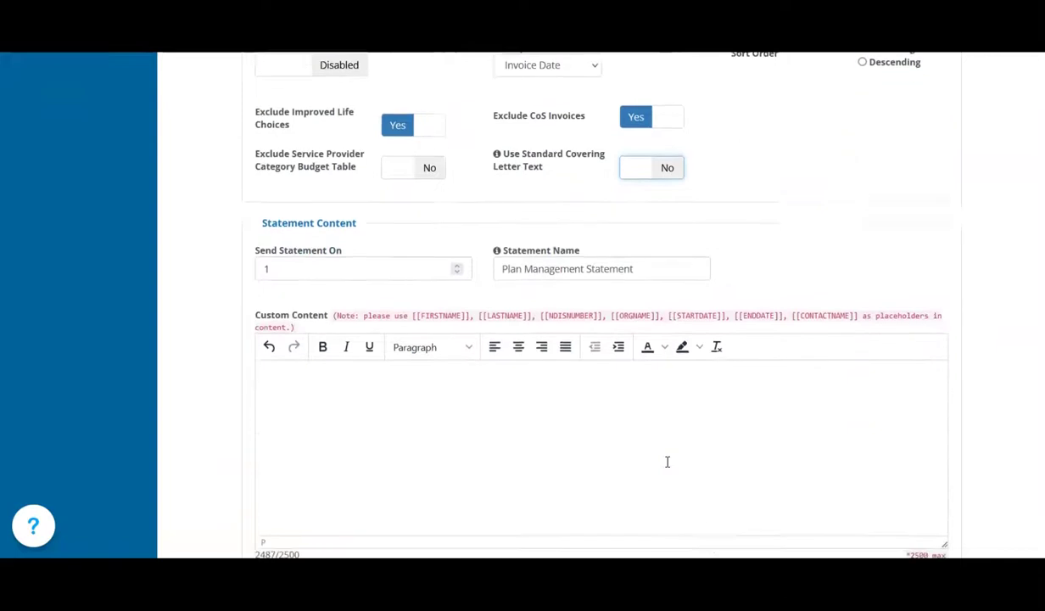
click(283, 302)
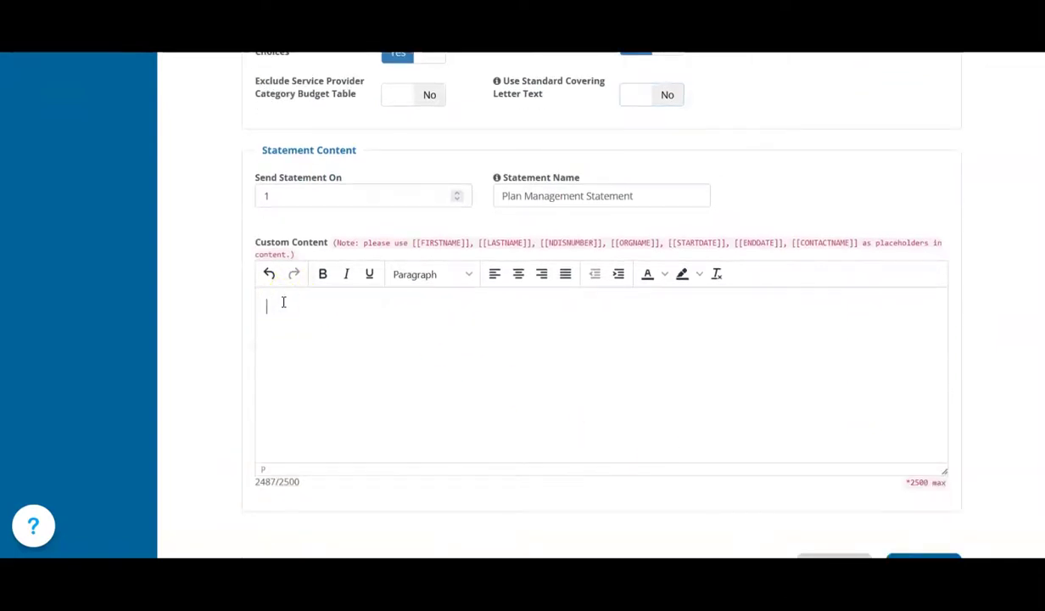
key(ctrl+v)
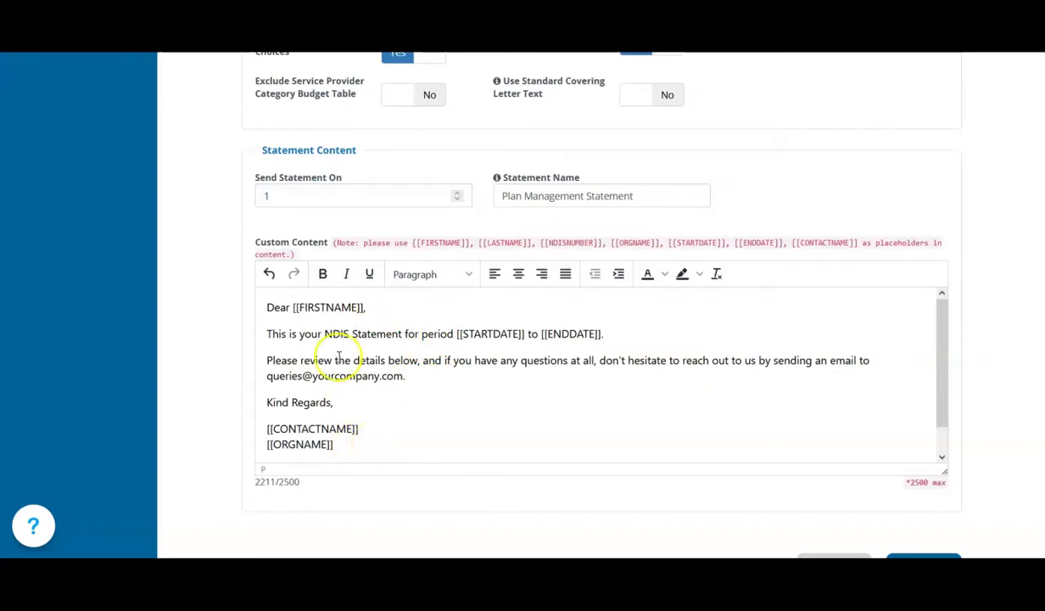
click(276, 197)
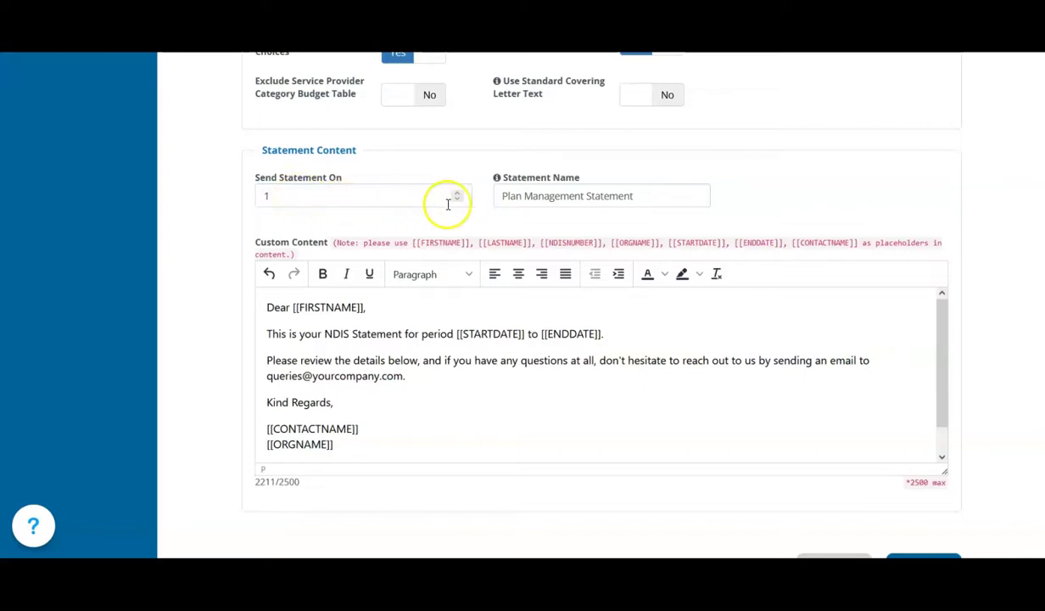
Step: Set the Statement Name to "Your Plan Management Statement" and save the statement settings
drag(497, 195, 680, 195)
text(Your Plan Management Statement)
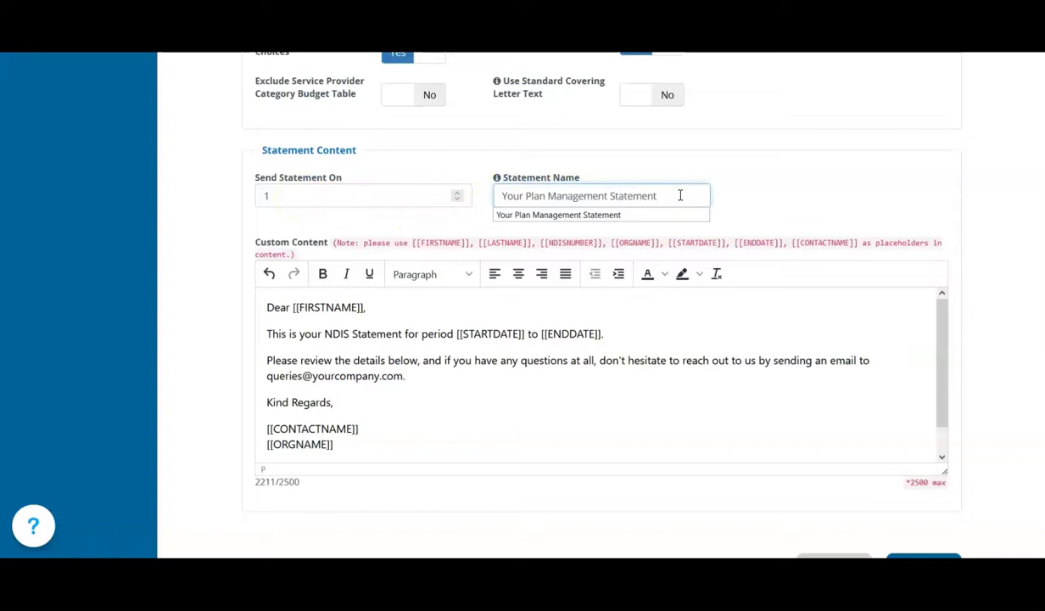
click(645, 215)
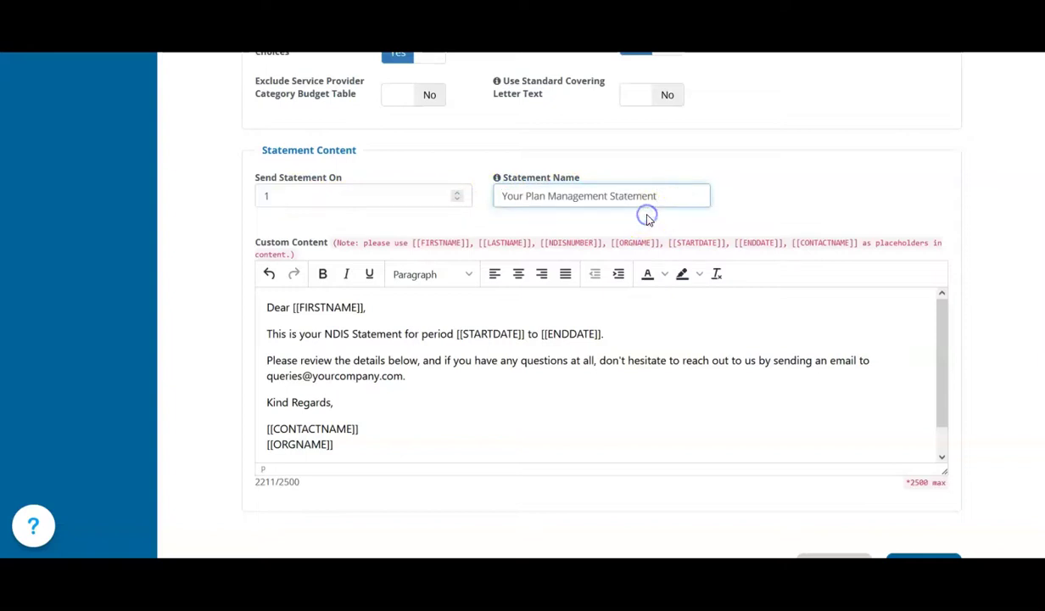
click(743, 205)
scroll(744, 201, down, 1)
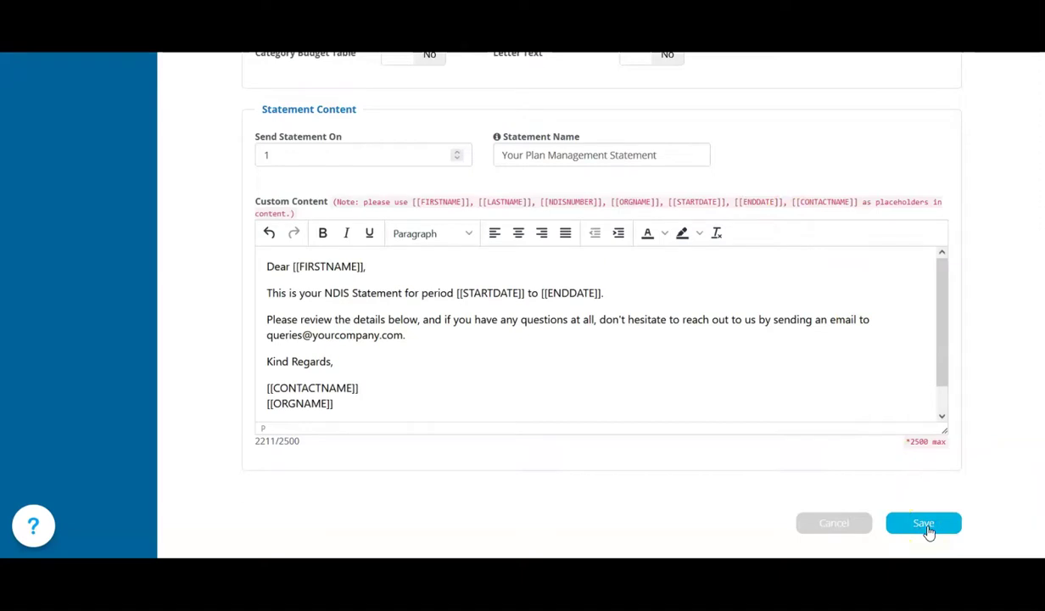
click(927, 526)
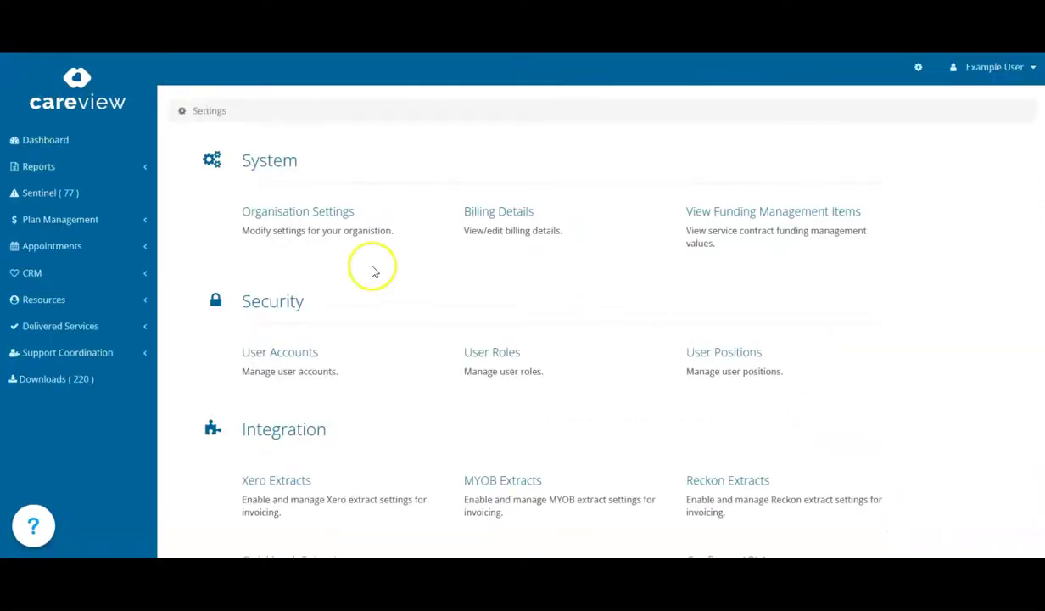
Step: Find the client by full name in the CRM client list and open the service contract running 29/06/2021 to 28/06/2022
click(34, 275)
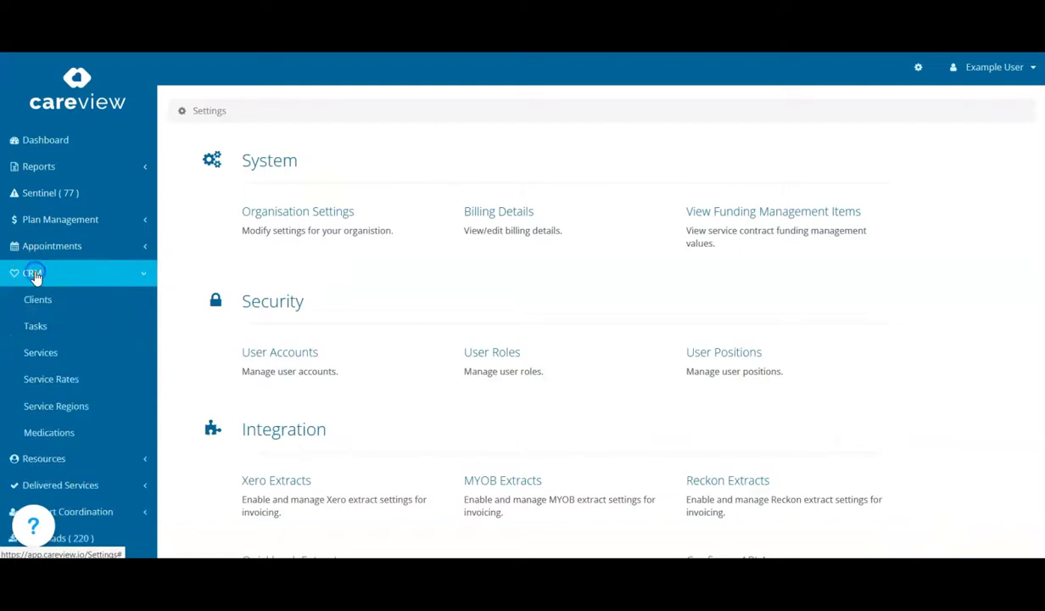
click(37, 296)
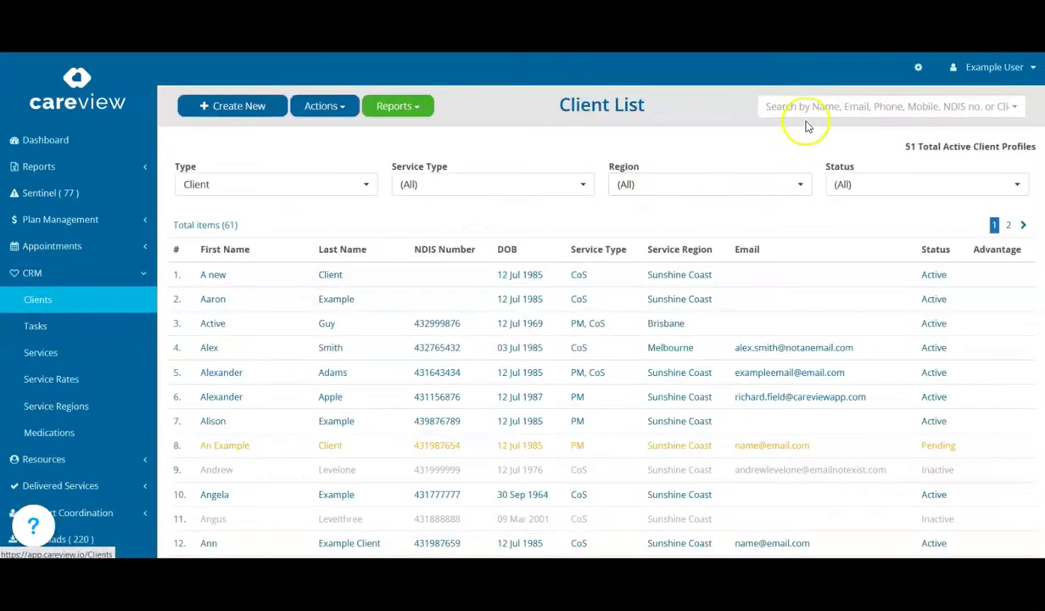
click(802, 109)
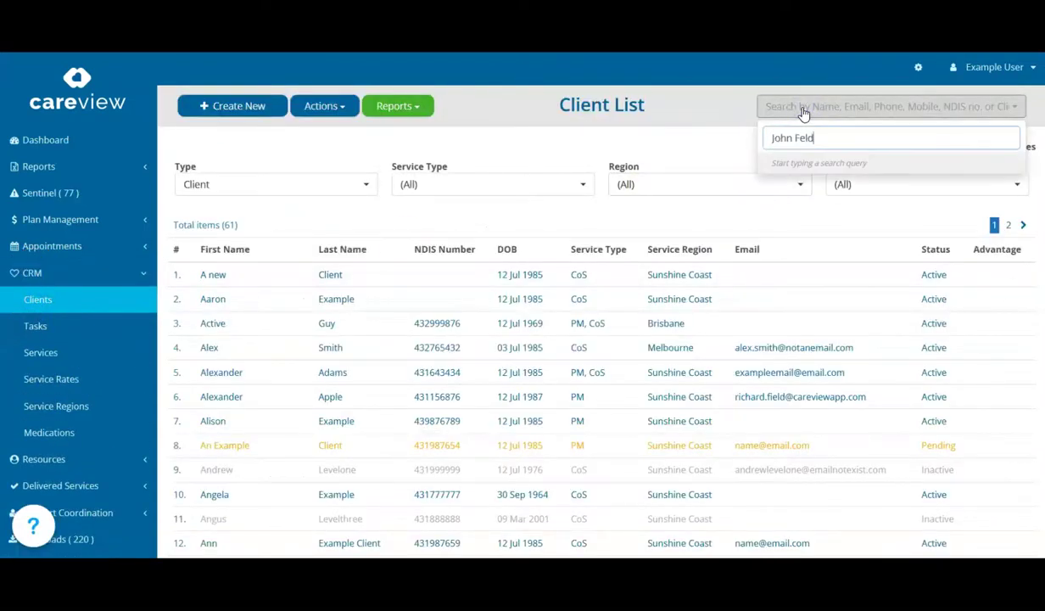
click(805, 160)
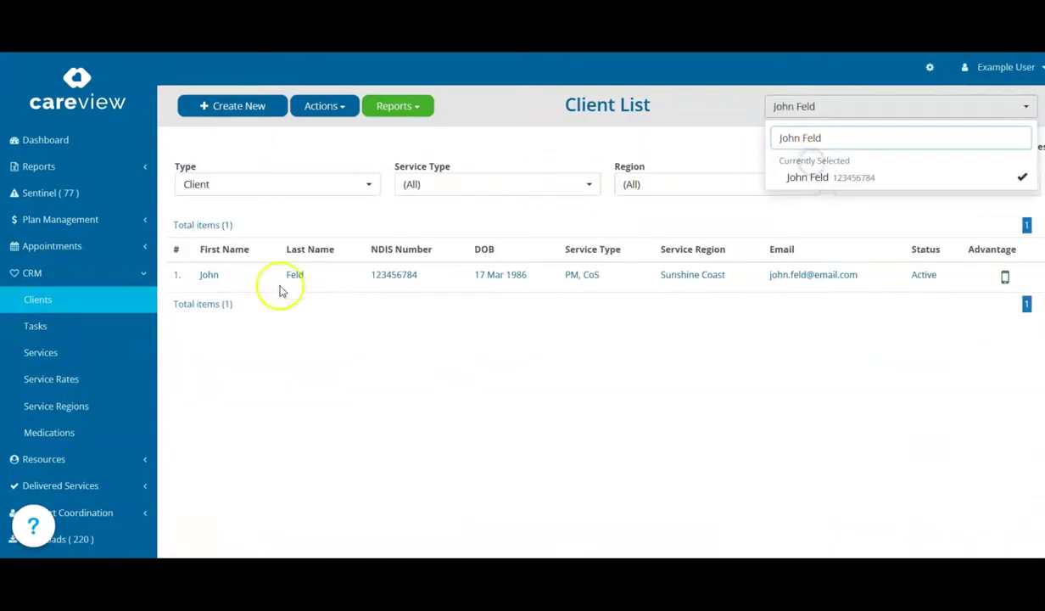
click(209, 274)
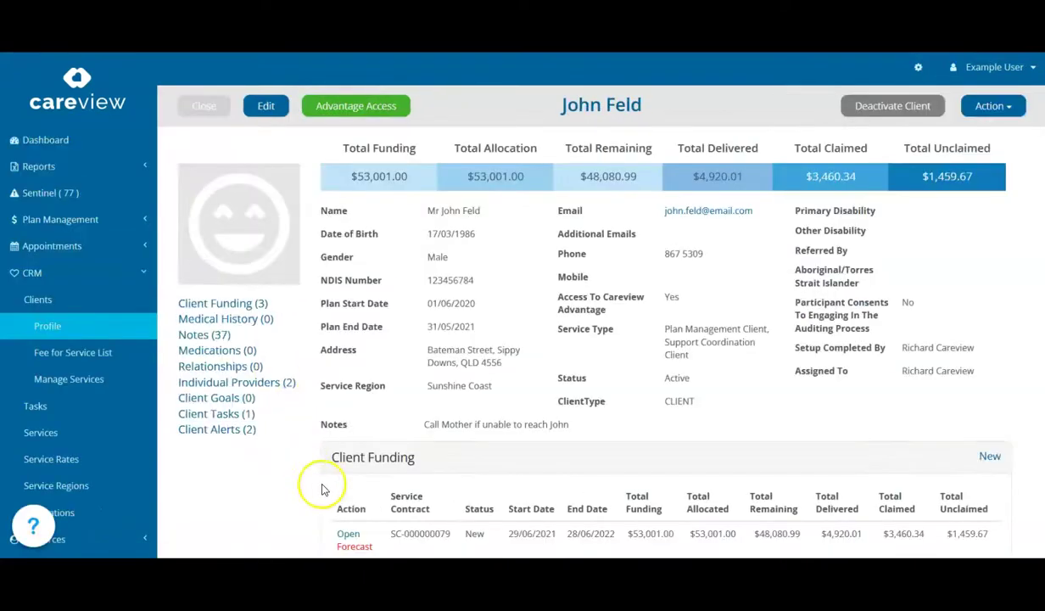
click(347, 534)
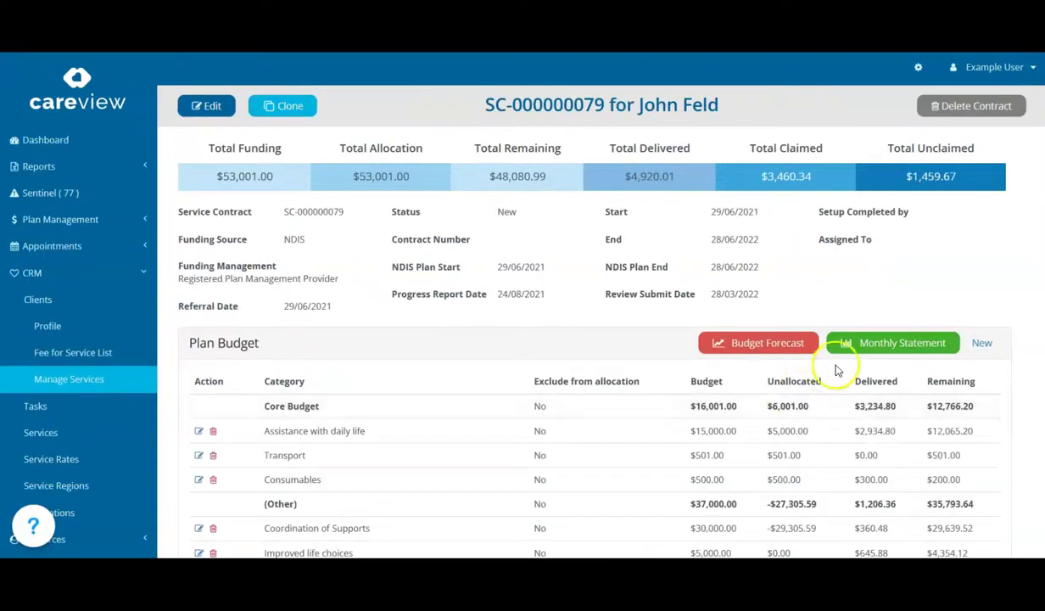
Step: Generate a PDF monthly statement for the contract, covering 01 September 2021 to 14 October 2021
click(863, 343)
click(397, 235)
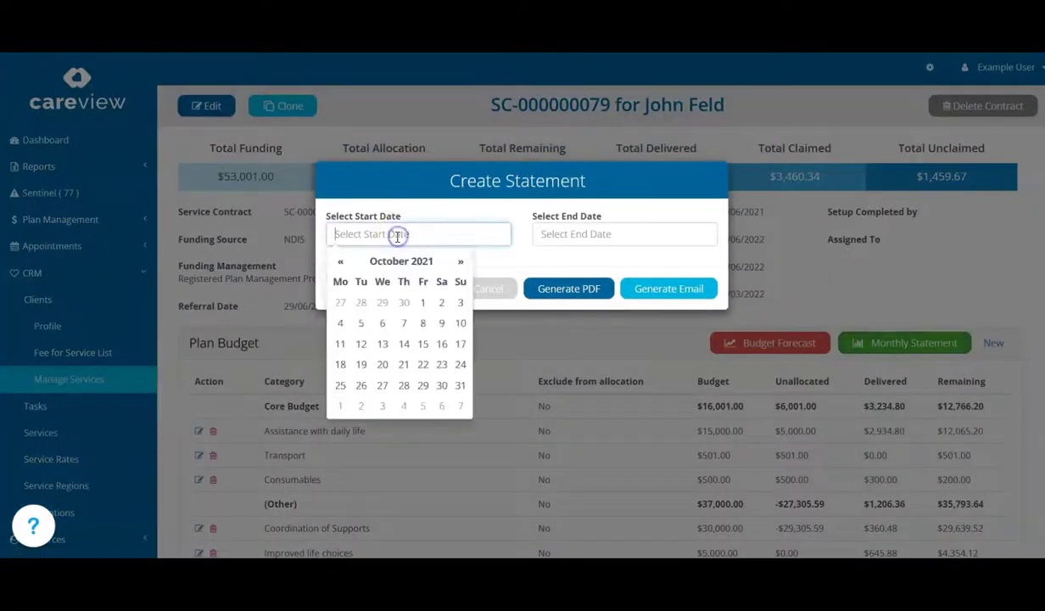
click(340, 262)
click(383, 302)
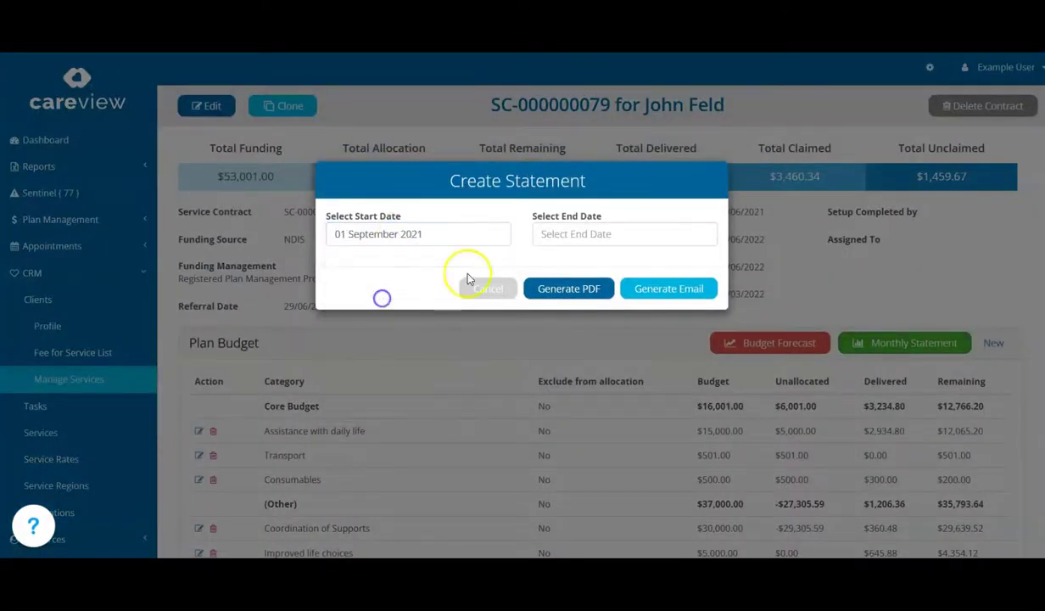
click(563, 230)
click(609, 342)
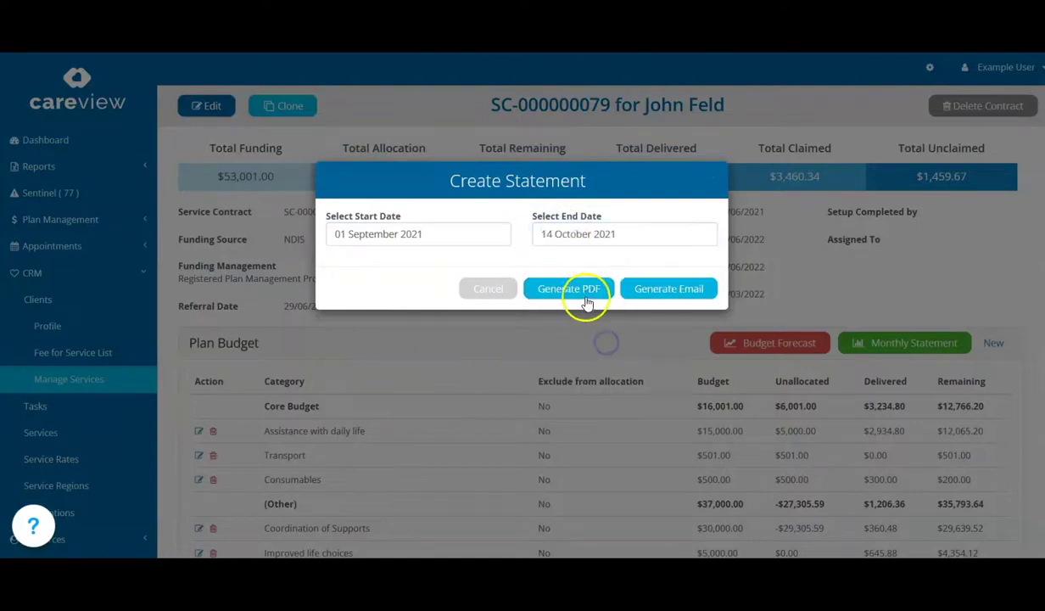
click(584, 296)
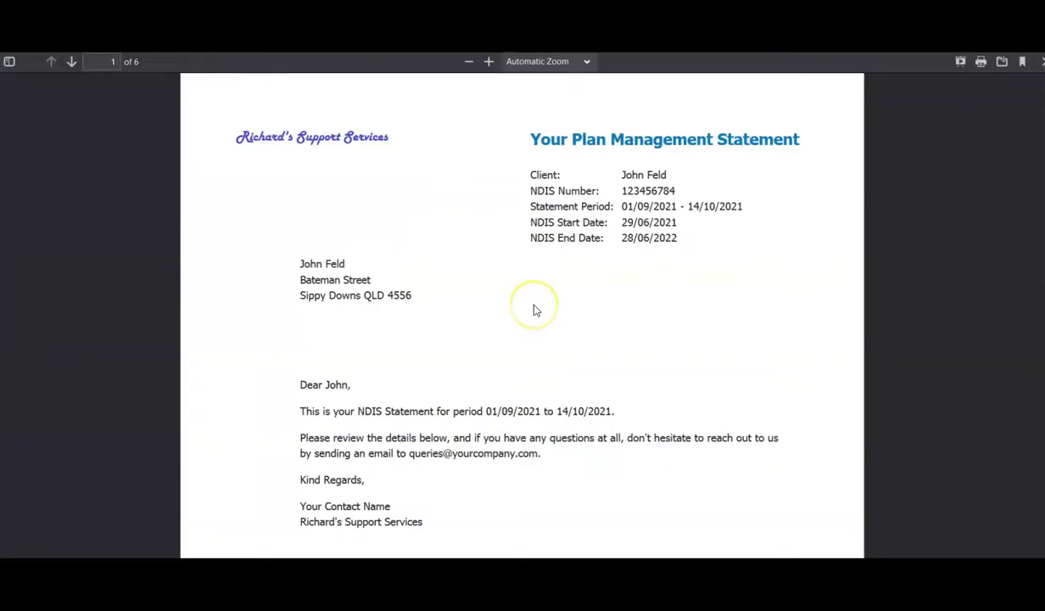
Step: Review the generated statement from the covering letter through the budget tables and Paid Invoice Summary to the budget charts
scroll(534, 311, down, 7)
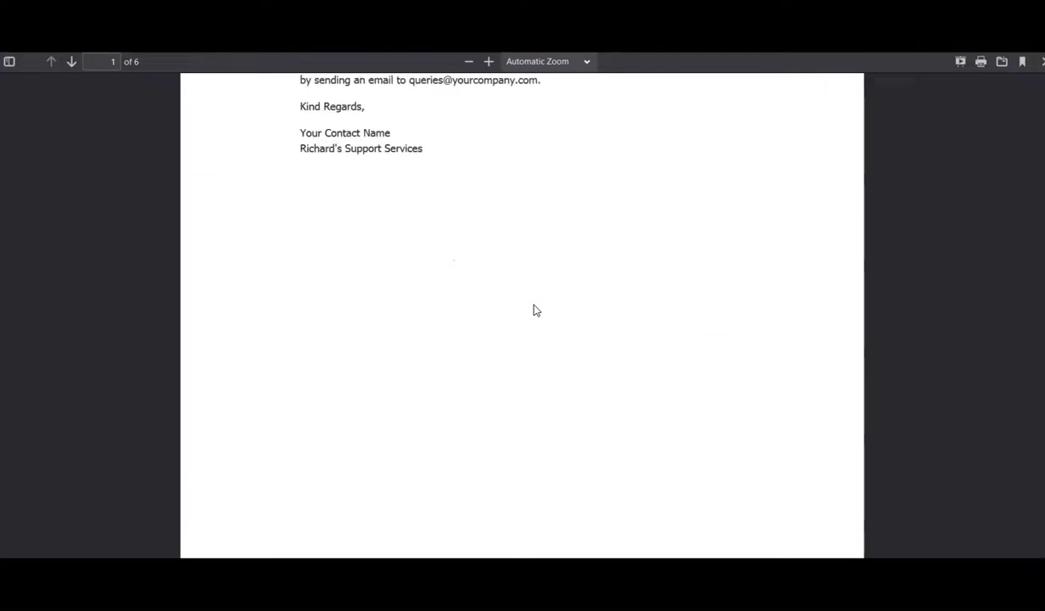
scroll(535, 311, down, 5)
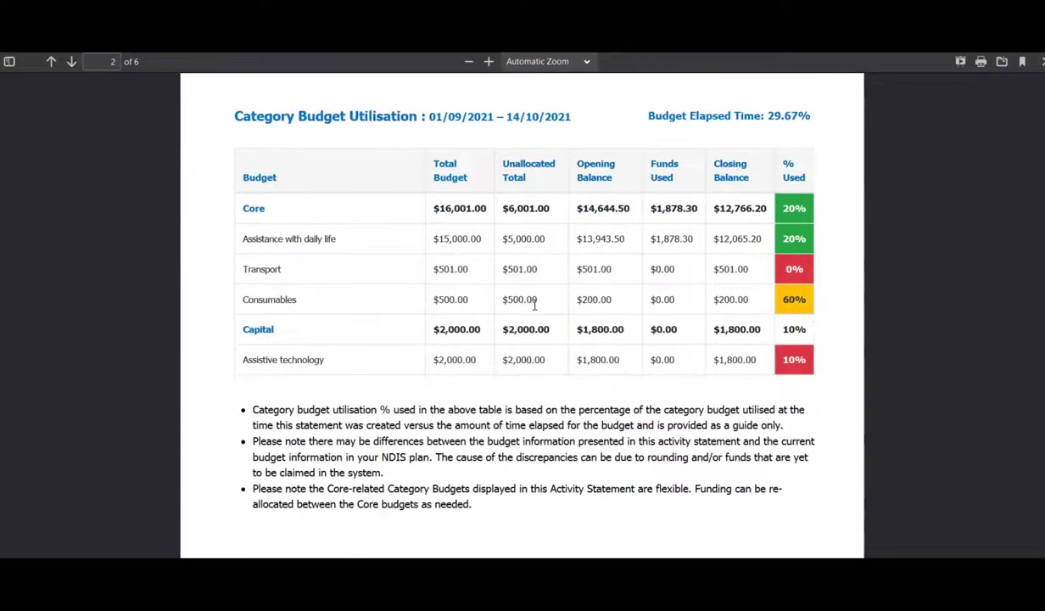
scroll(534, 307, down, 5)
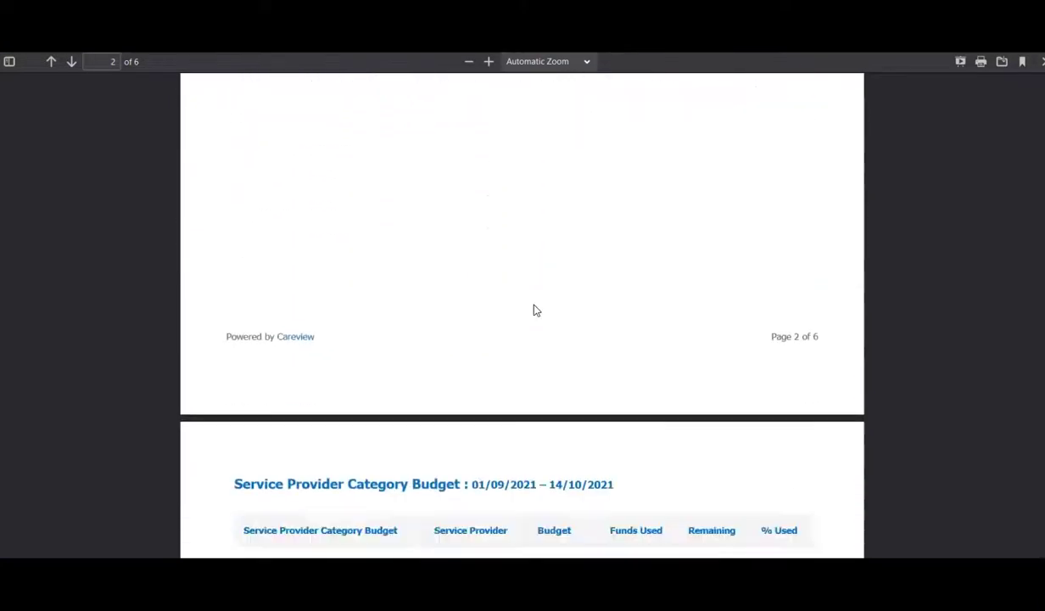
scroll(534, 310, down, 1)
scroll(534, 311, down, 10)
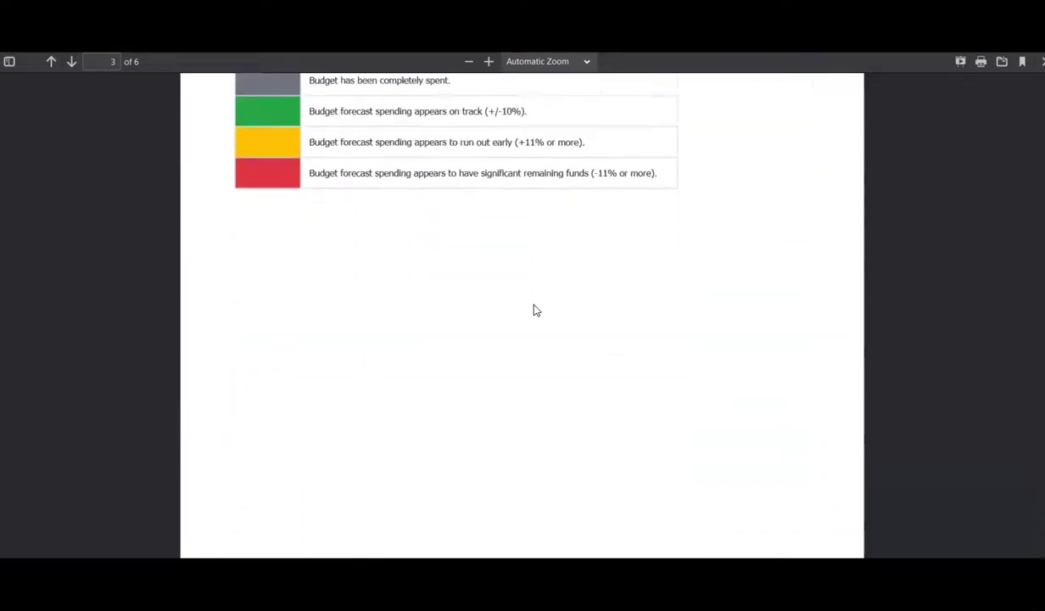
scroll(534, 307, down, 3)
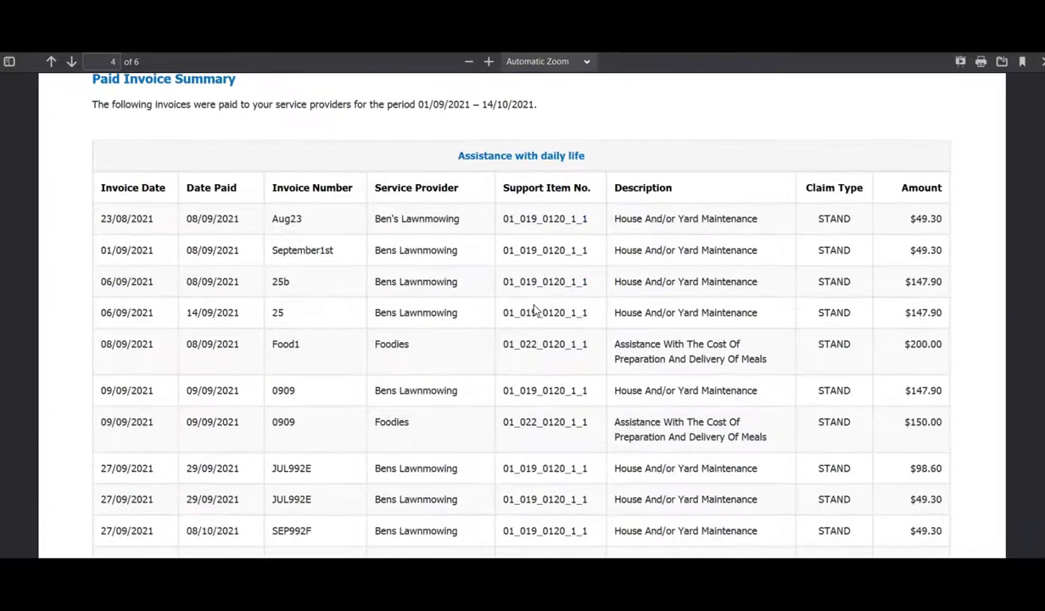
scroll(534, 310, down, 13)
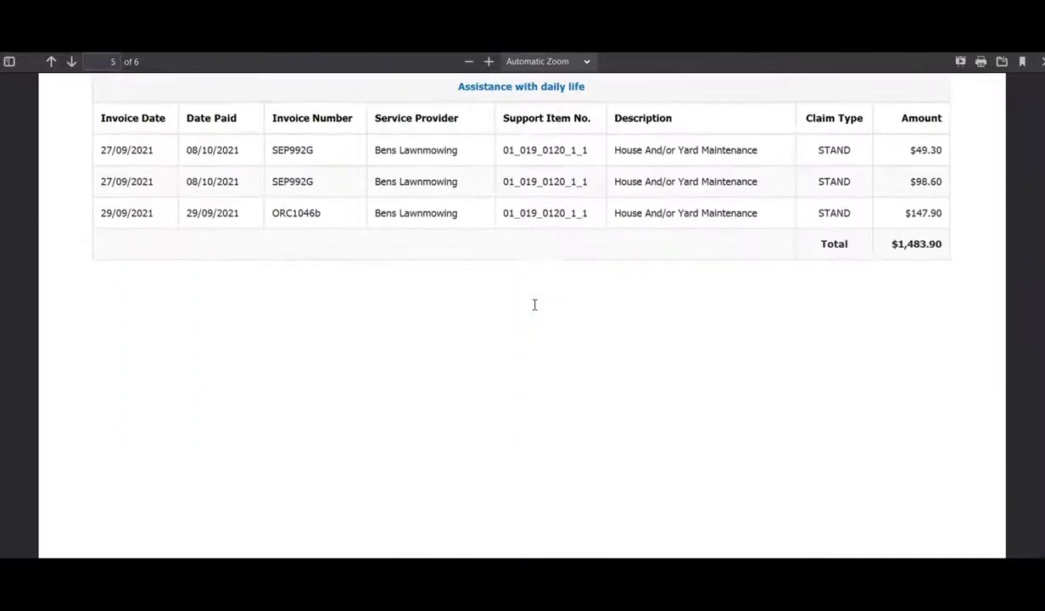
scroll(534, 311, down, 10)
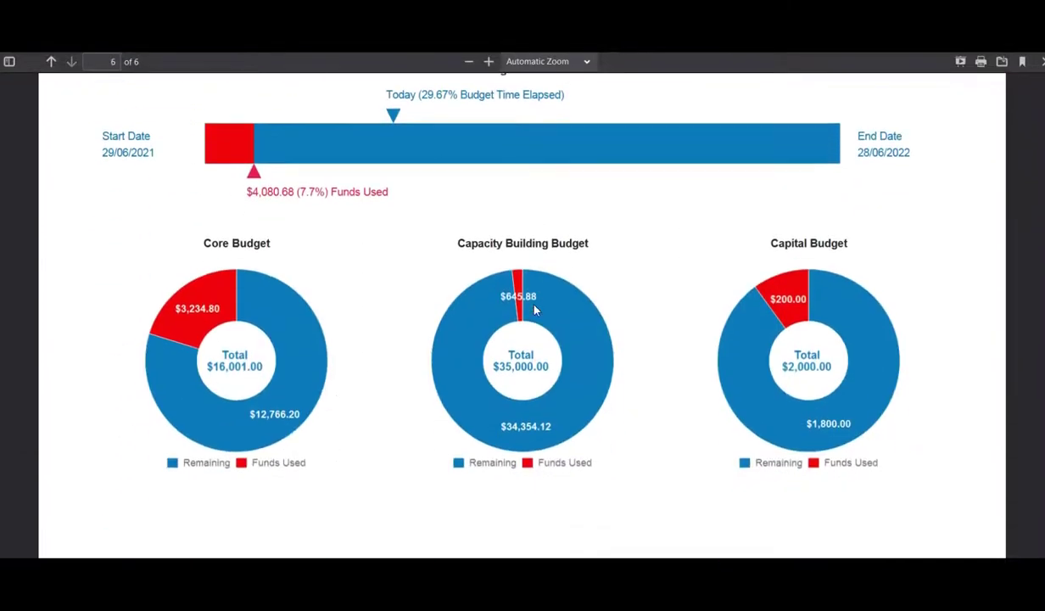
scroll(534, 310, up, 1)
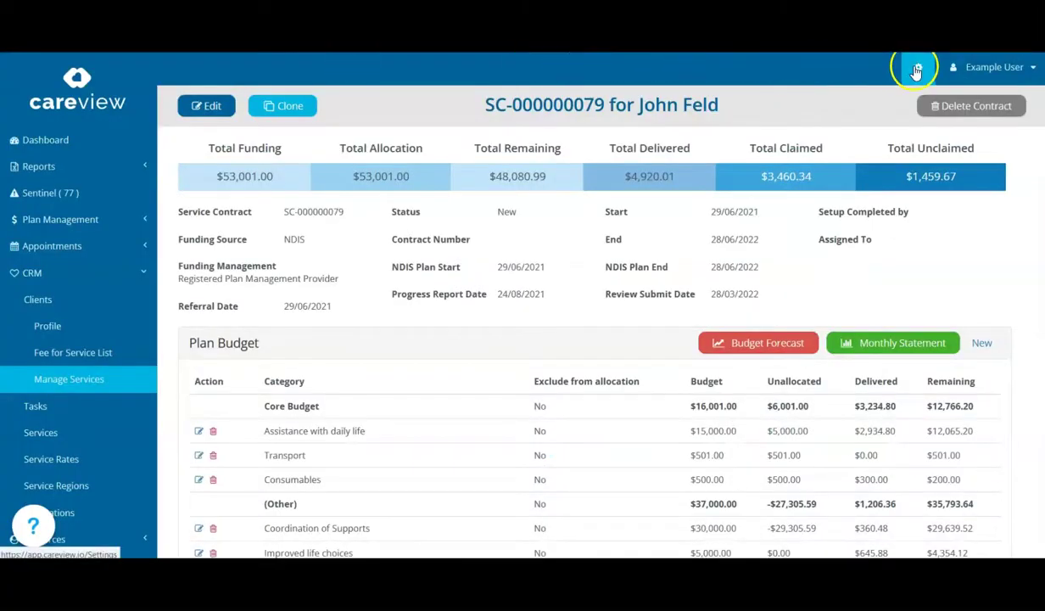
Step: Open Organisation Settings and check the organisation name, notifications sender email and invoice contact details
click(915, 71)
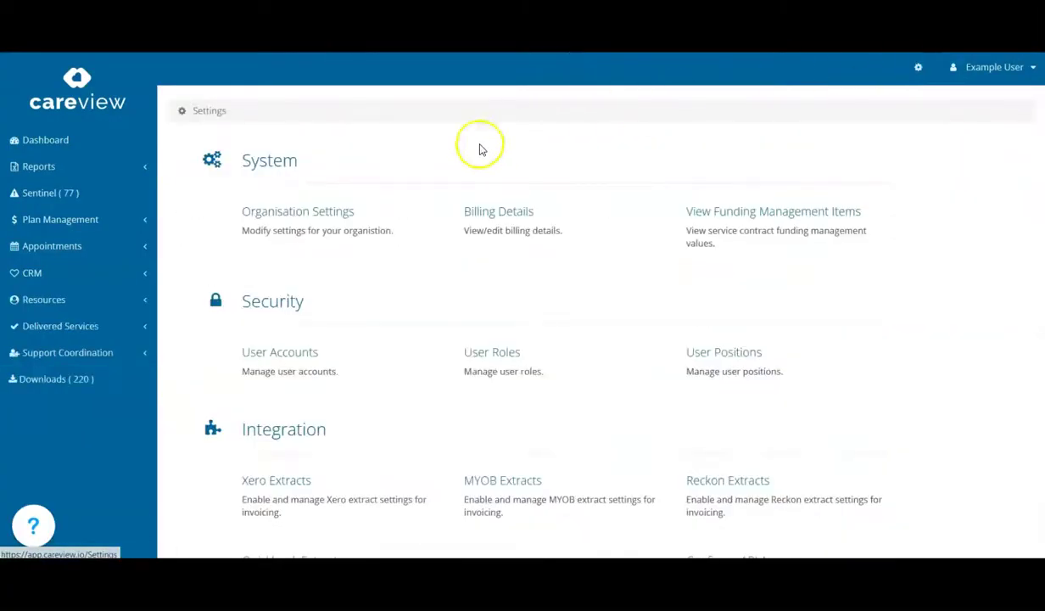
click(272, 212)
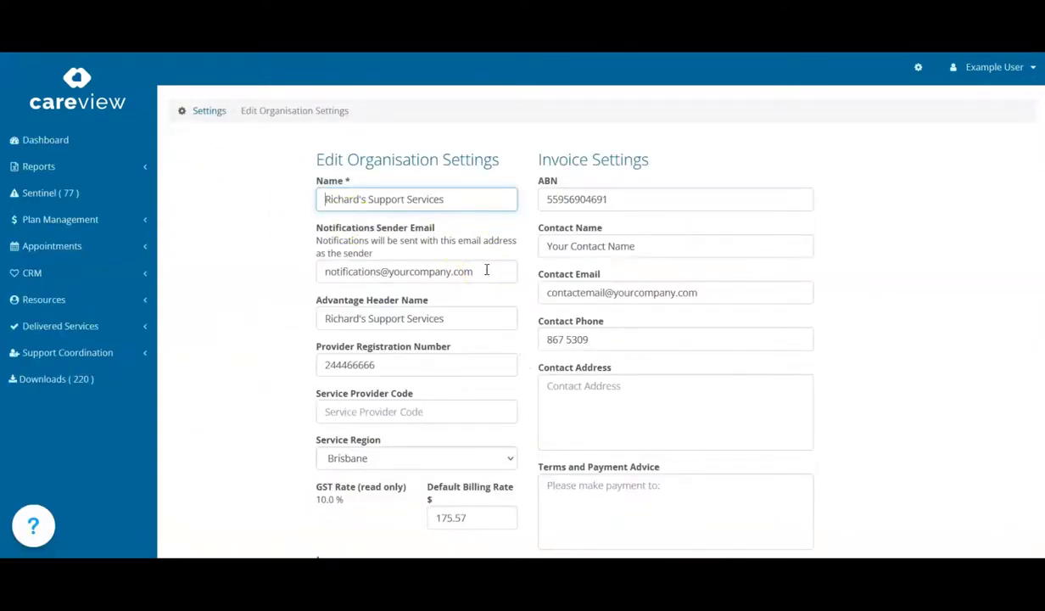
click(726, 294)
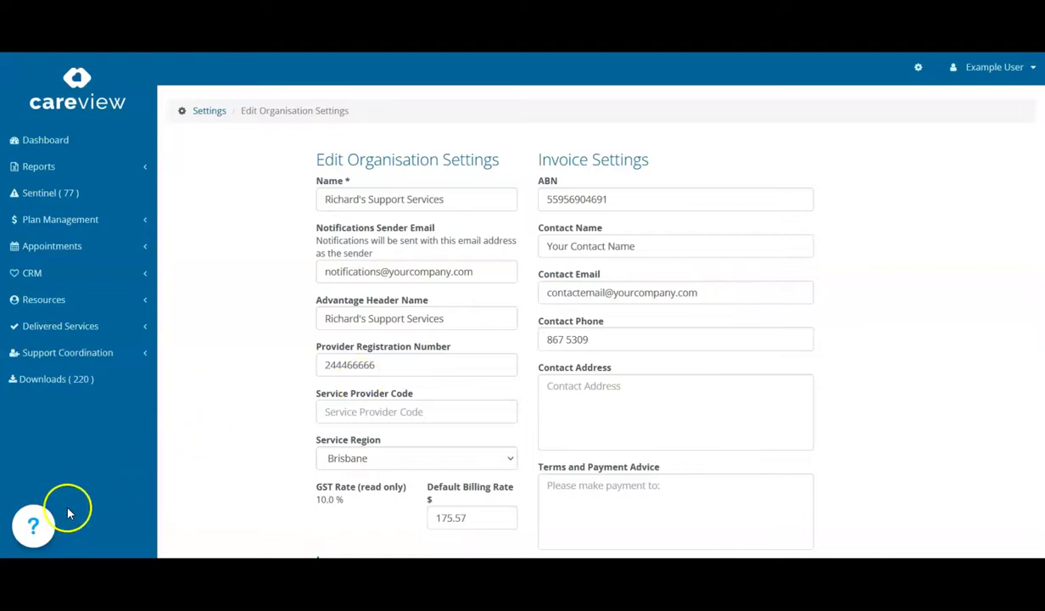
Step: Search the help knowledge base for "How to view your Plan Management Statement" and open that article
click(32, 525)
click(74, 200)
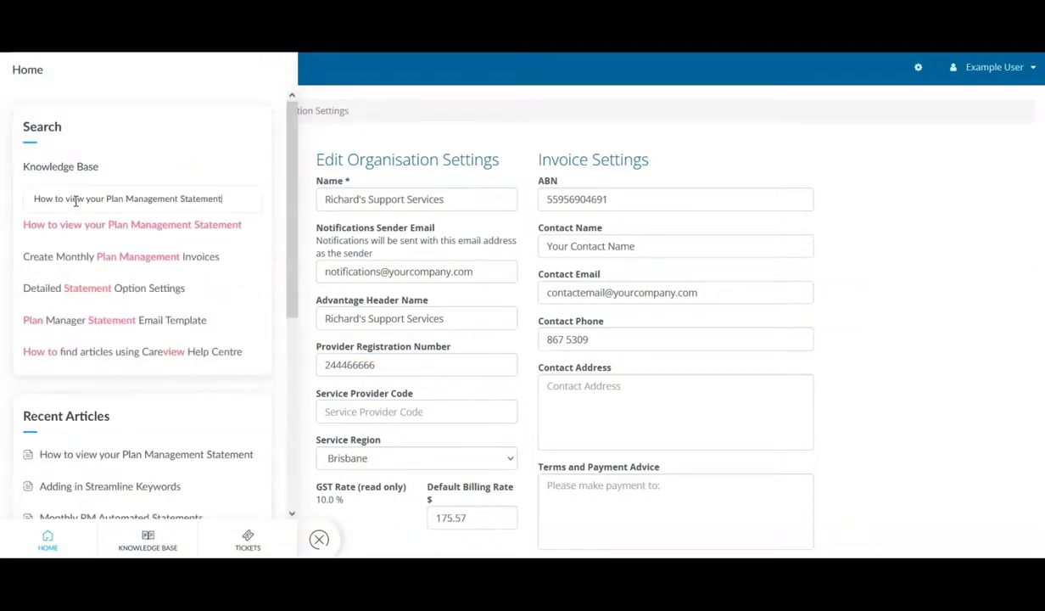
click(80, 227)
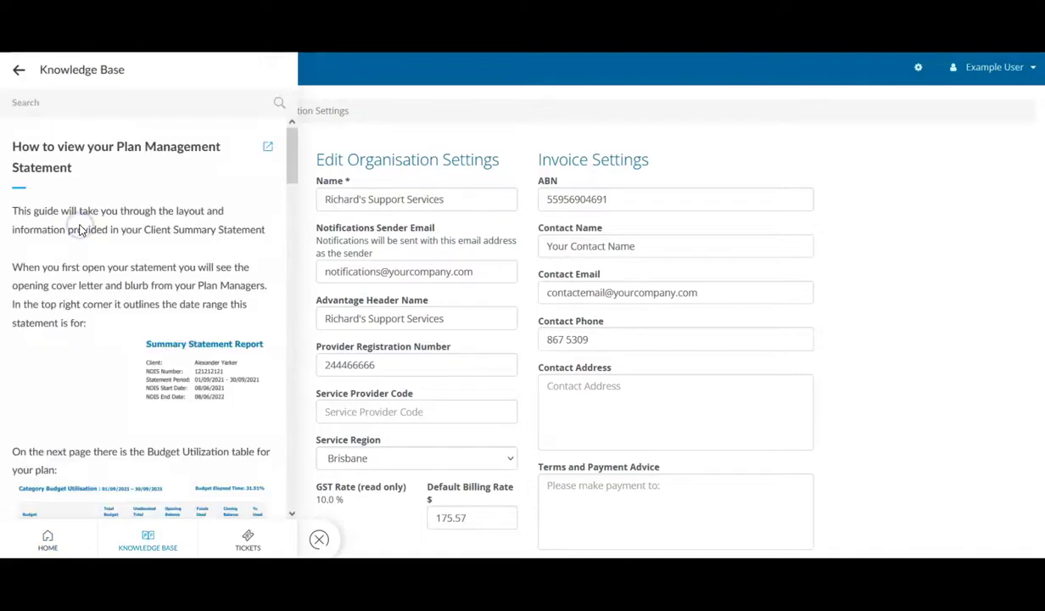